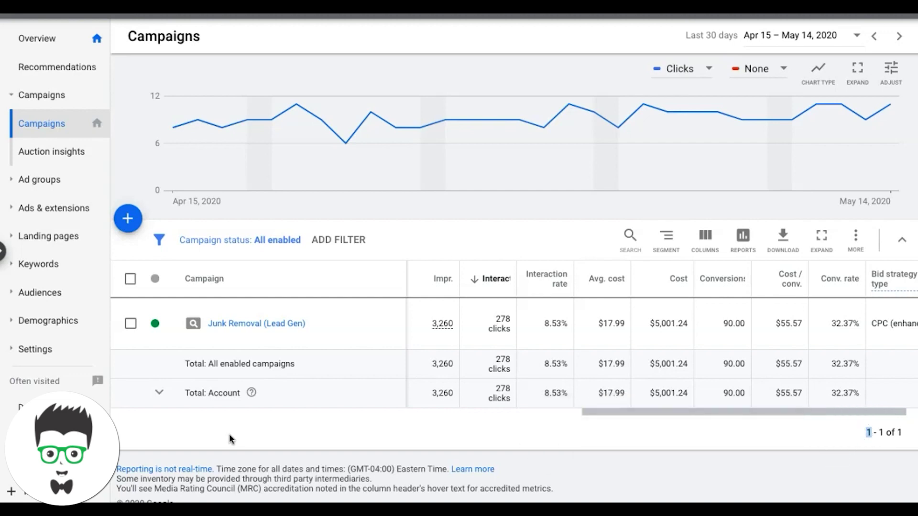
- Go into the Junk Removal (Lead Gen) campaign and open Keywords > Search terms
{"action": "left_click", "coordinate": [43, 270]}
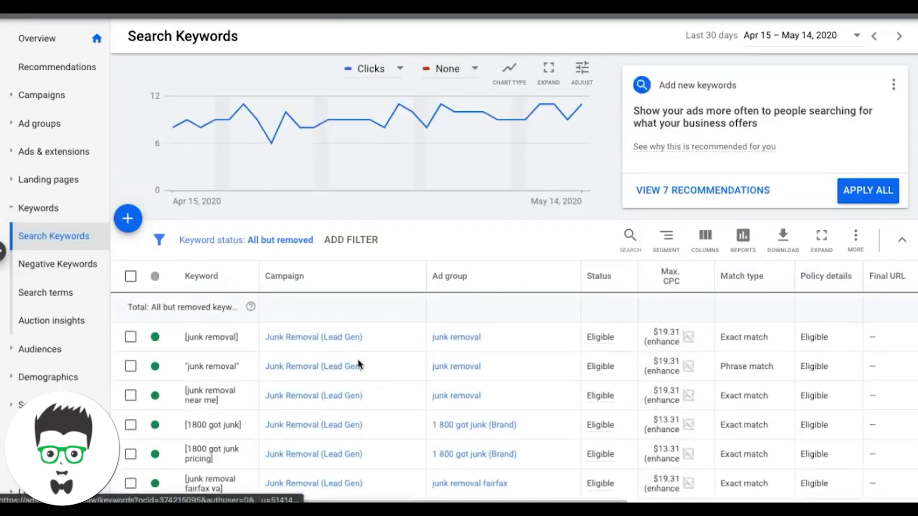
{"action": "left_click", "coordinate": [52, 106]}
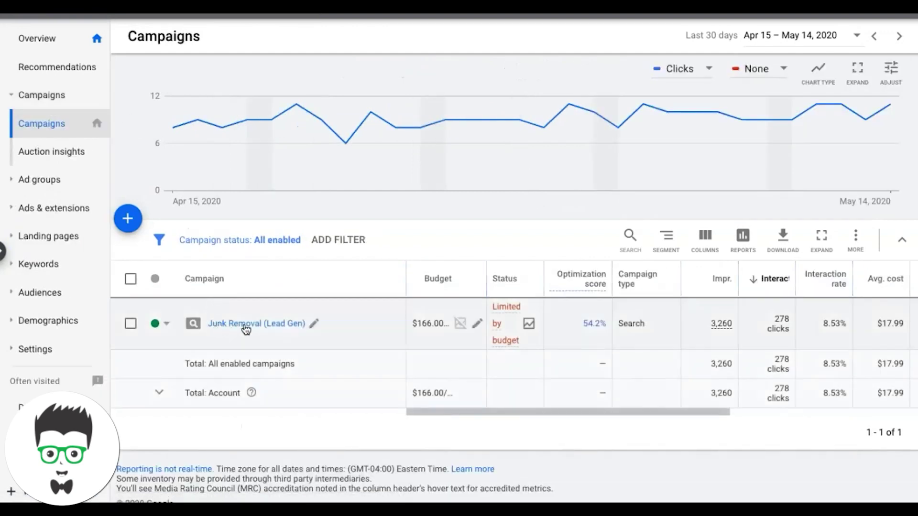
{"action": "left_click", "coordinate": [246, 327]}
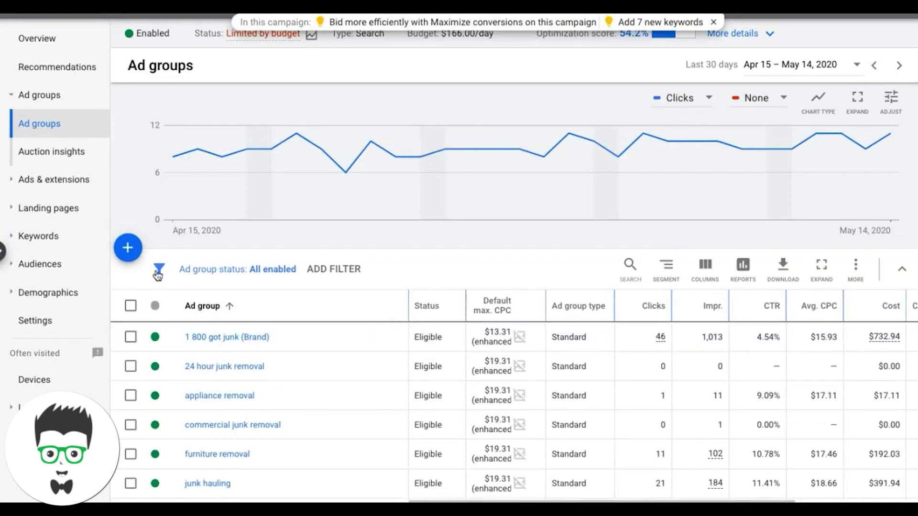
{"action": "left_click", "coordinate": [40, 238]}
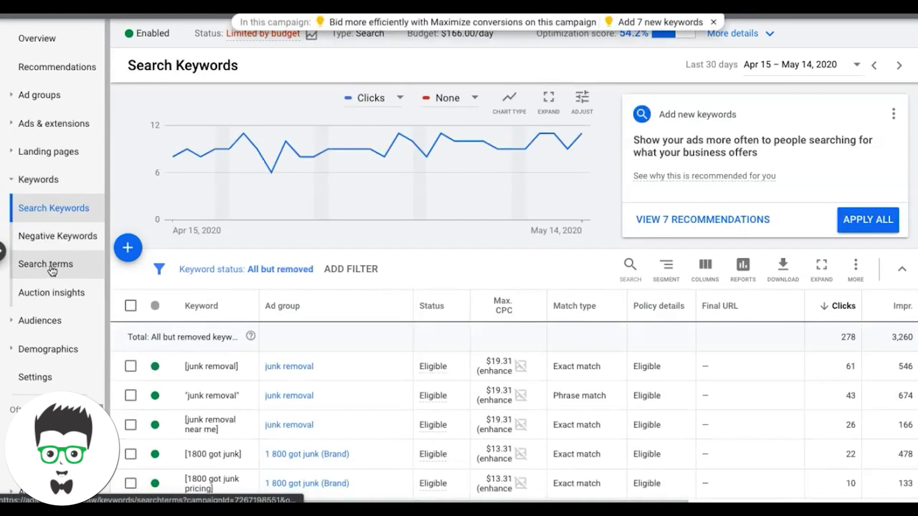
{"action": "left_click", "coordinate": [52, 270]}
{"action": "scroll", "coordinate": [452, 298], "scroll_direction": "down", "scroll_amount": 5}
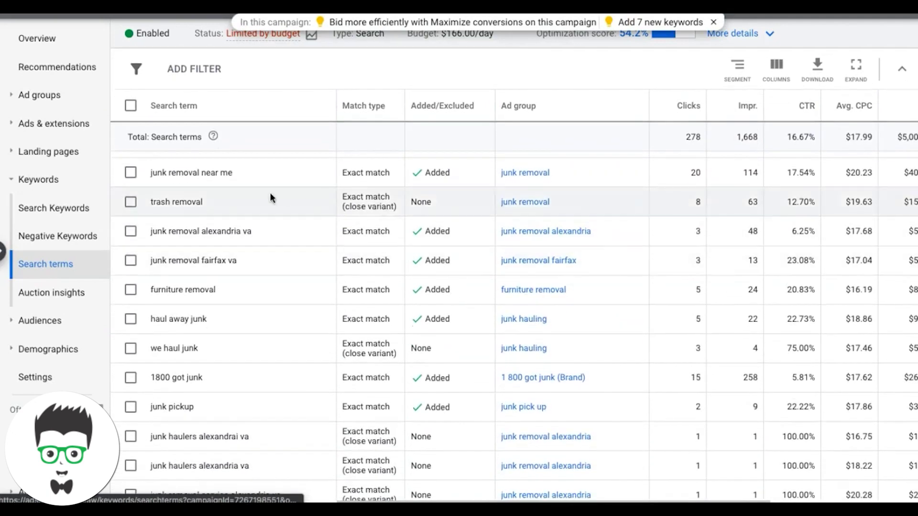
{"action": "scroll", "coordinate": [222, 194], "scroll_direction": "up", "scroll_amount": 2}
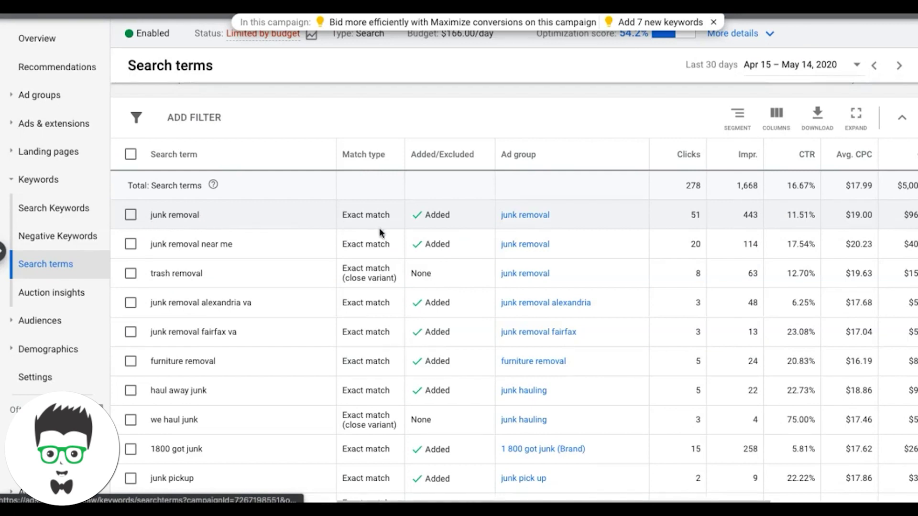
{"action": "scroll", "coordinate": [454, 246], "scroll_direction": "right", "scroll_amount": 3}
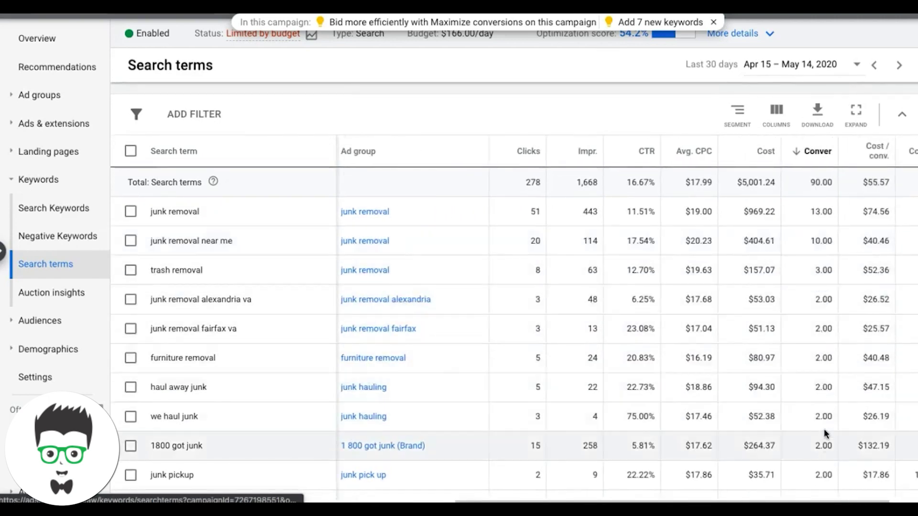
{"action": "scroll", "coordinate": [293, 313], "scroll_direction": "down", "scroll_amount": 1}
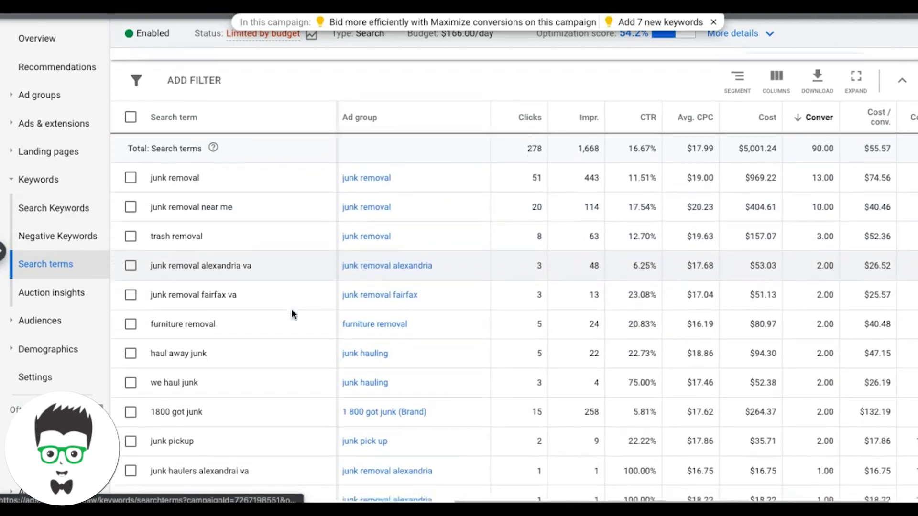
{"action": "scroll", "coordinate": [289, 281], "scroll_direction": "left", "scroll_amount": 3}
{"action": "scroll", "coordinate": [289, 281], "scroll_direction": "up", "scroll_amount": 1}
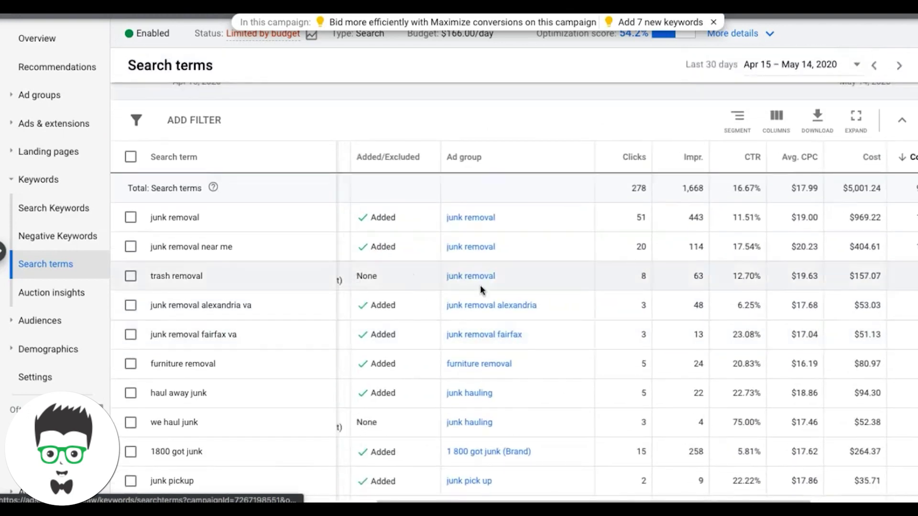
{"action": "scroll", "coordinate": [636, 289], "scroll_direction": "right", "scroll_amount": 3}
{"action": "scroll", "coordinate": [636, 289], "scroll_direction": "up", "scroll_amount": 1}
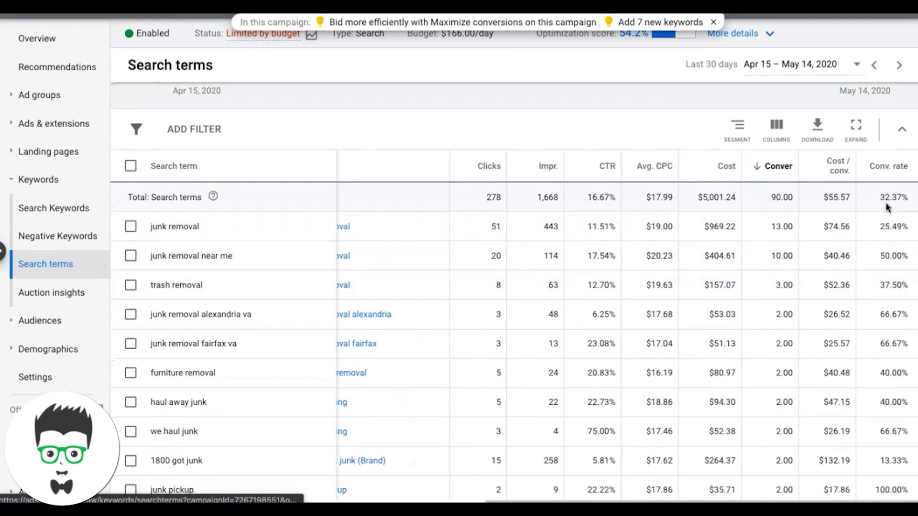
{"action": "scroll", "coordinate": [311, 270], "scroll_direction": "left", "scroll_amount": 1}
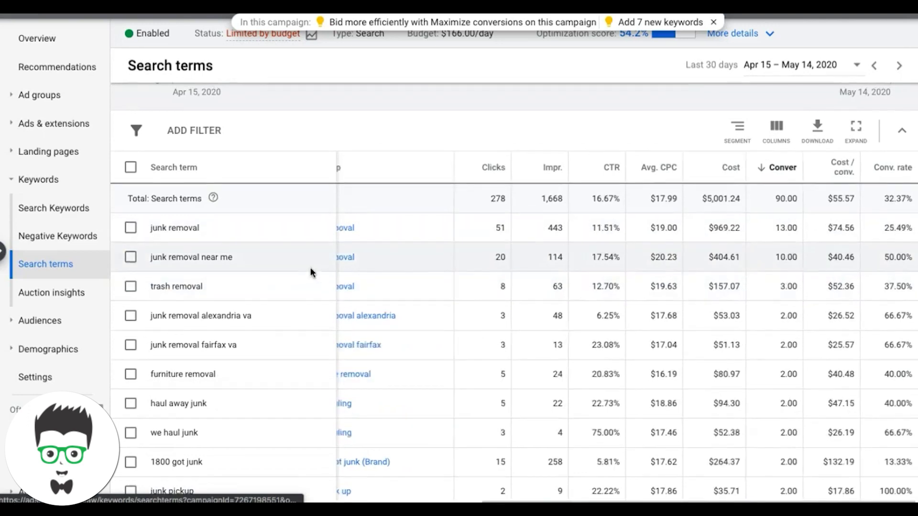
{"action": "scroll", "coordinate": [311, 271], "scroll_direction": "left", "scroll_amount": 5}
{"action": "scroll", "coordinate": [374, 266], "scroll_direction": "down", "scroll_amount": 1}
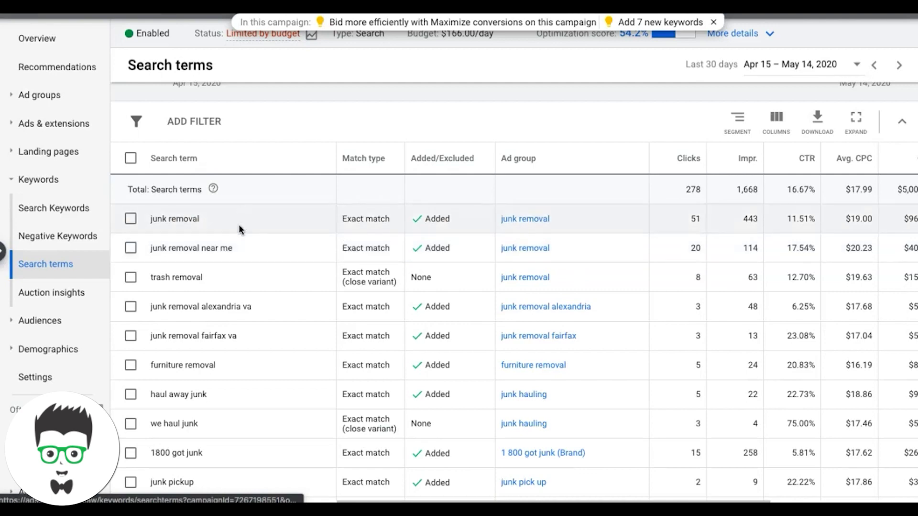
- Scroll through the Search terms table to review the queries, their statuses and metrics
{"action": "scroll", "coordinate": [246, 278], "scroll_direction": "down", "scroll_amount": 2}
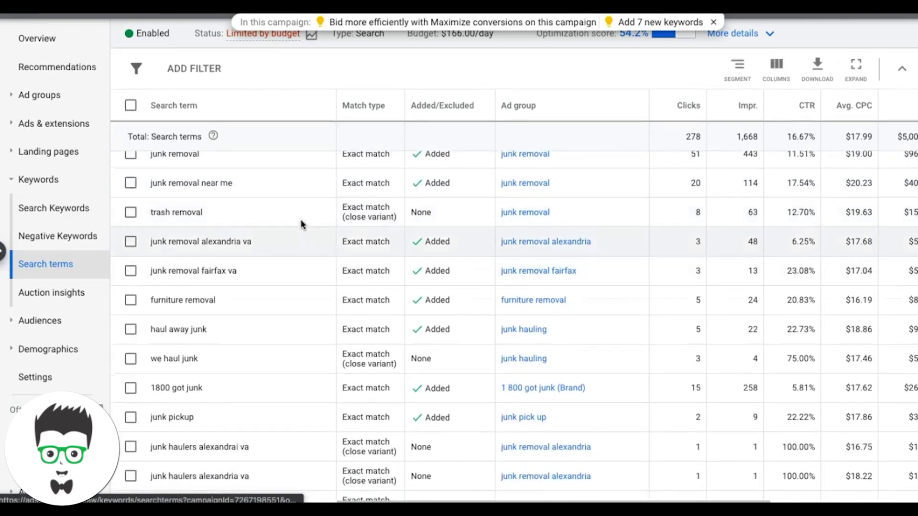
{"action": "scroll", "coordinate": [289, 281], "scroll_direction": "down", "scroll_amount": 3}
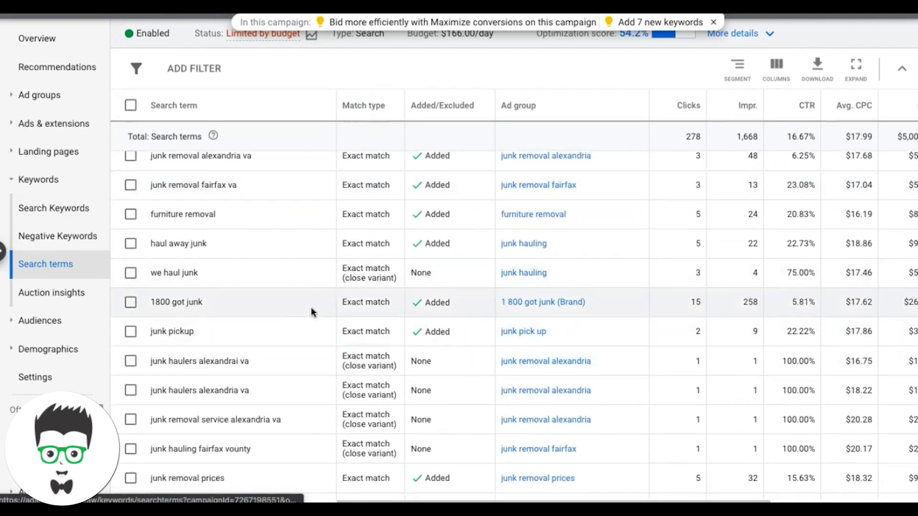
{"action": "scroll", "coordinate": [310, 307], "scroll_direction": "down", "scroll_amount": 3}
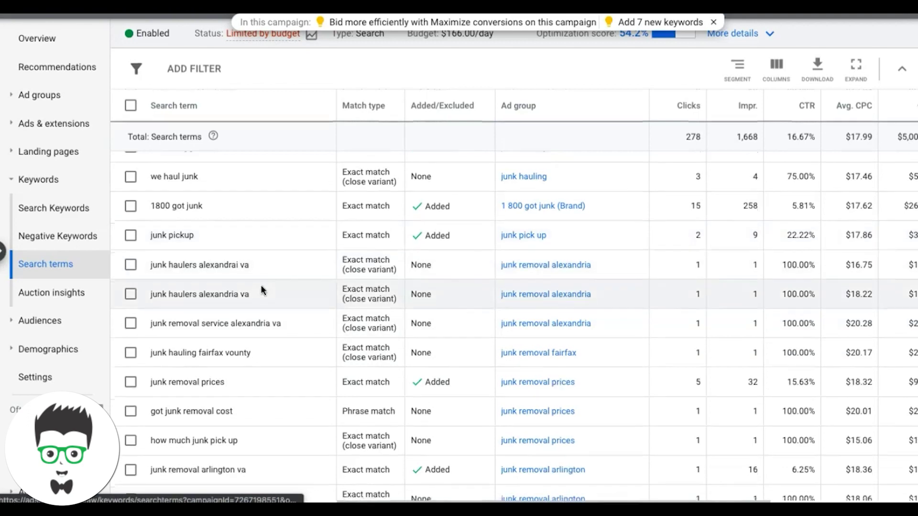
{"action": "scroll", "coordinate": [260, 286], "scroll_direction": "down", "scroll_amount": 3}
{"action": "scroll", "coordinate": [260, 289], "scroll_direction": "down", "scroll_amount": 3}
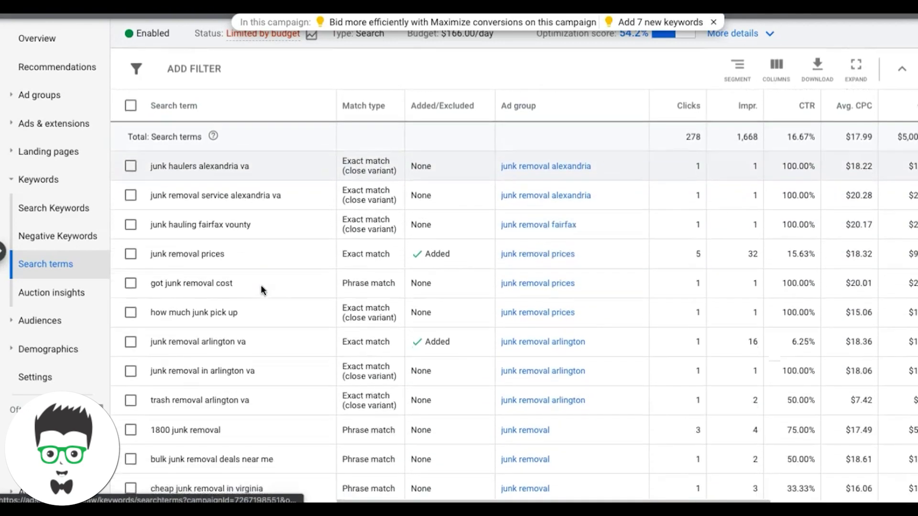
{"action": "scroll", "coordinate": [261, 290], "scroll_direction": "right", "scroll_amount": 5}
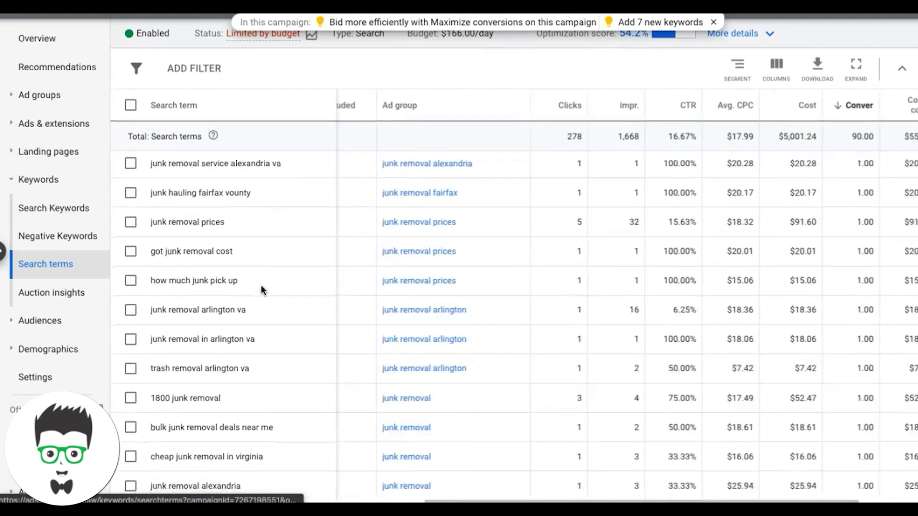
{"action": "scroll", "coordinate": [788, 266], "scroll_direction": "down", "scroll_amount": 10}
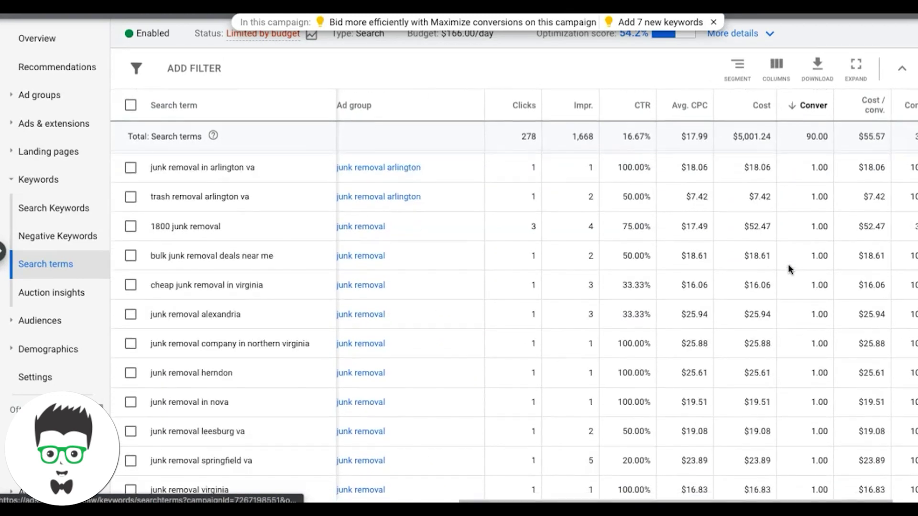
{"action": "scroll", "coordinate": [790, 269], "scroll_direction": "down", "scroll_amount": 9}
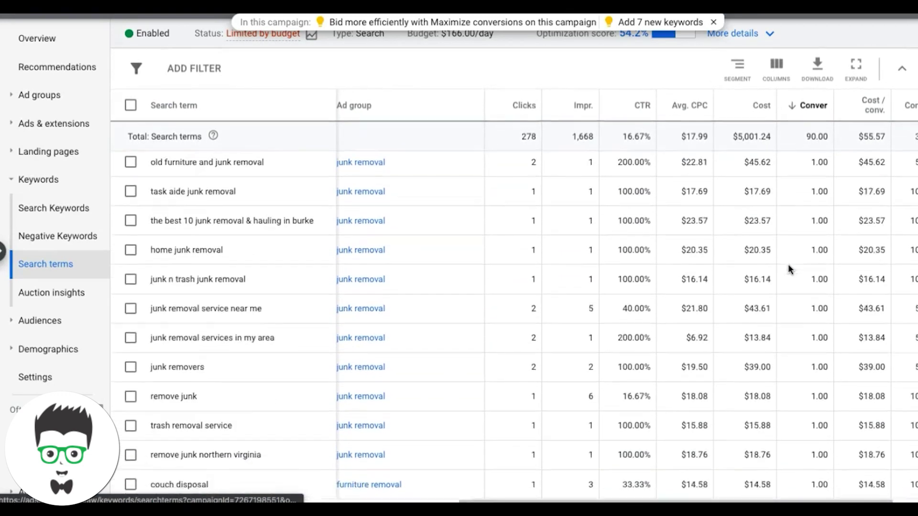
{"action": "scroll", "coordinate": [789, 268], "scroll_direction": "down", "scroll_amount": 14}
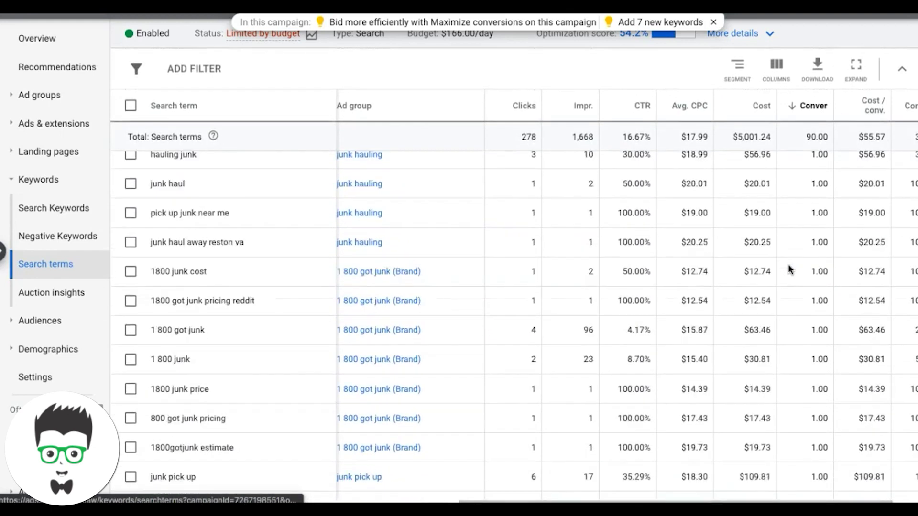
{"action": "scroll", "coordinate": [788, 269], "scroll_direction": "down", "scroll_amount": 5}
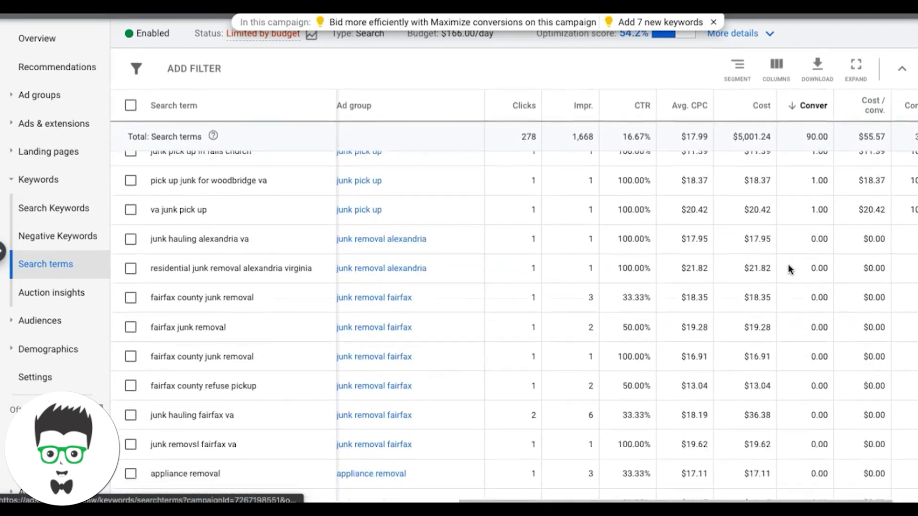
{"action": "scroll", "coordinate": [788, 269], "scroll_direction": "down", "scroll_amount": 1}
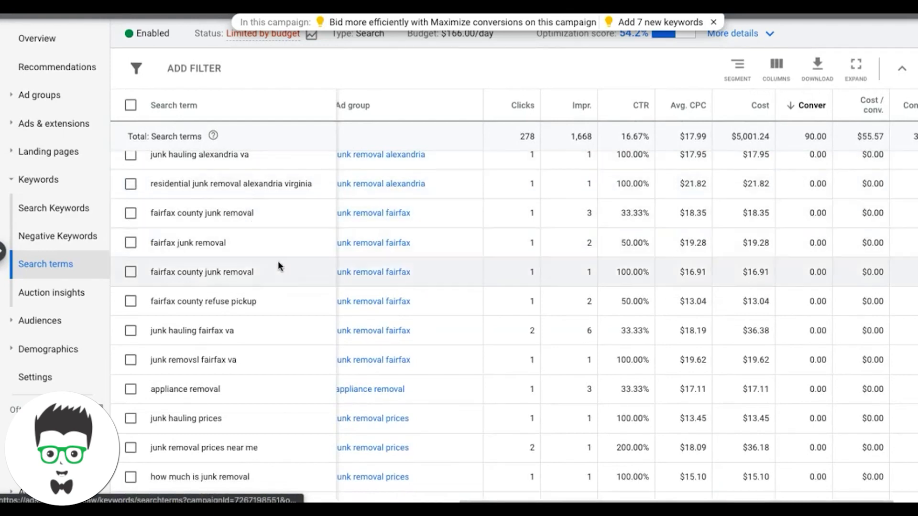
{"action": "scroll", "coordinate": [281, 283], "scroll_direction": "down", "scroll_amount": 3}
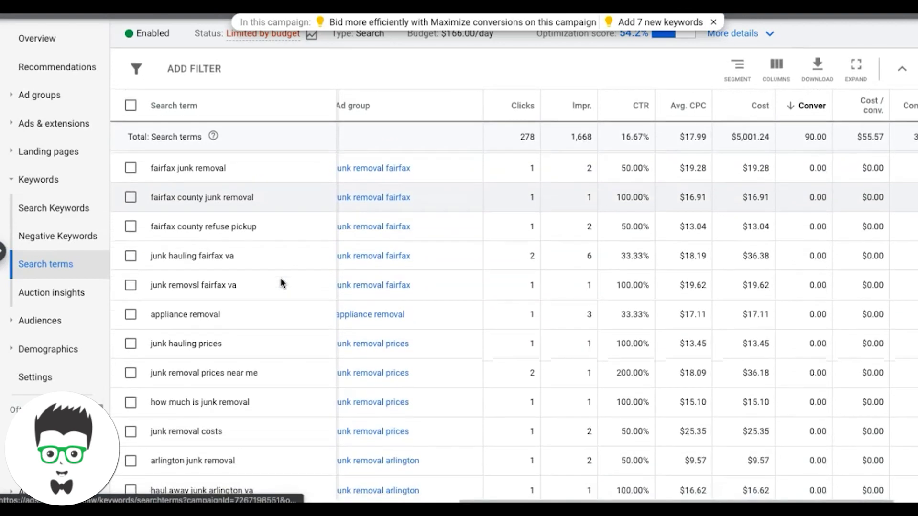
{"action": "scroll", "coordinate": [281, 283], "scroll_direction": "up", "scroll_amount": 1}
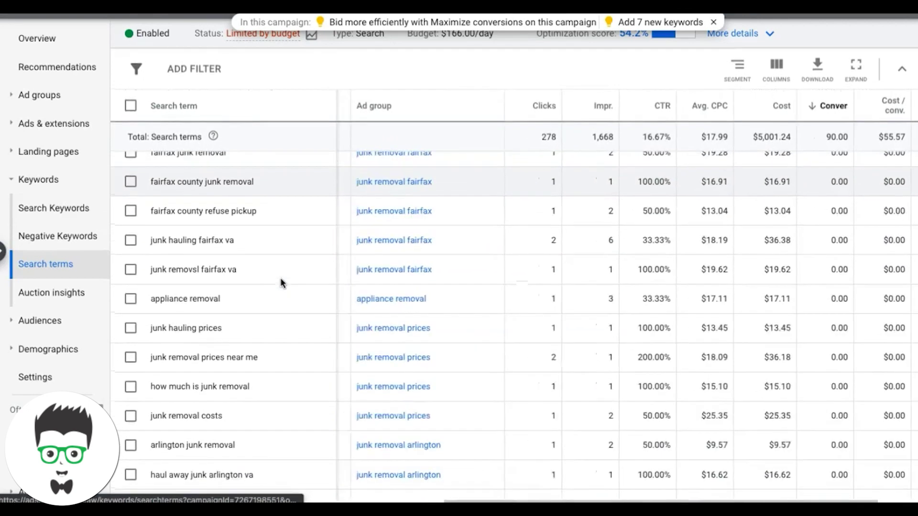
{"action": "scroll", "coordinate": [281, 283], "scroll_direction": "left", "scroll_amount": 5}
{"action": "scroll", "coordinate": [281, 283], "scroll_direction": "left", "scroll_amount": 2}
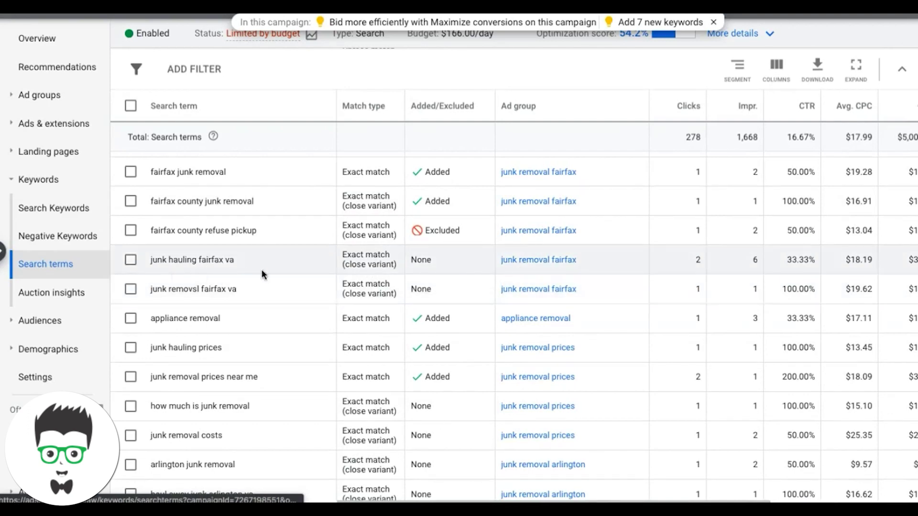
{"action": "scroll", "coordinate": [273, 275], "scroll_direction": "down", "scroll_amount": 1}
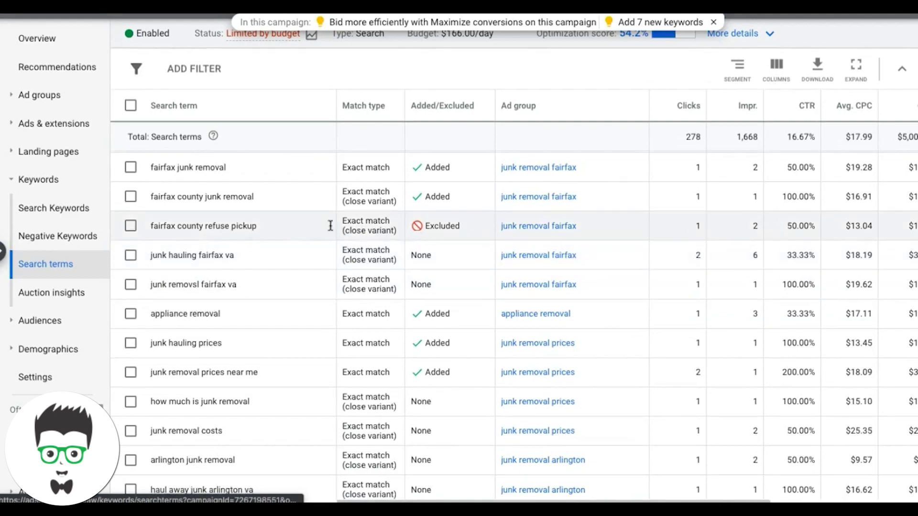
- Tick fairfax county refuse pickup and junk removal mission statement for exclusion
{"action": "left_click", "coordinate": [131, 227]}
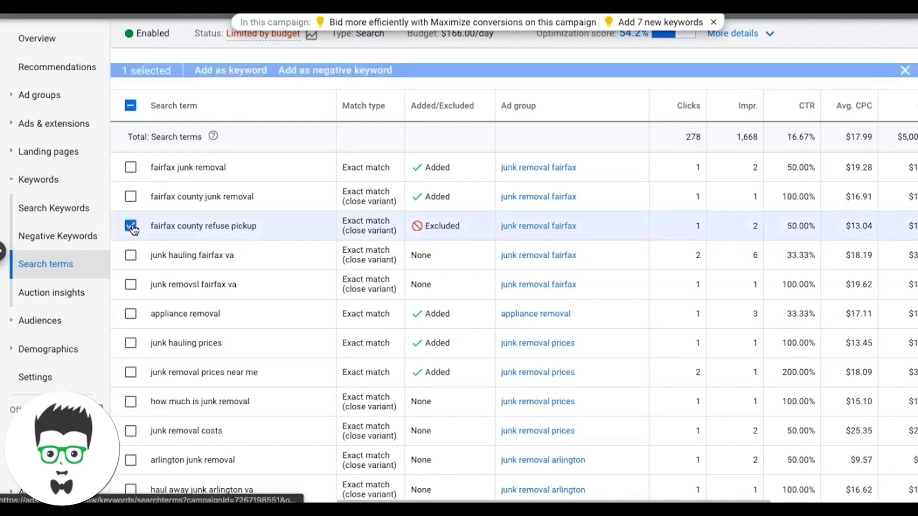
{"action": "scroll", "coordinate": [261, 238], "scroll_direction": "down", "scroll_amount": 1}
{"action": "scroll", "coordinate": [261, 237], "scroll_direction": "down", "scroll_amount": 5}
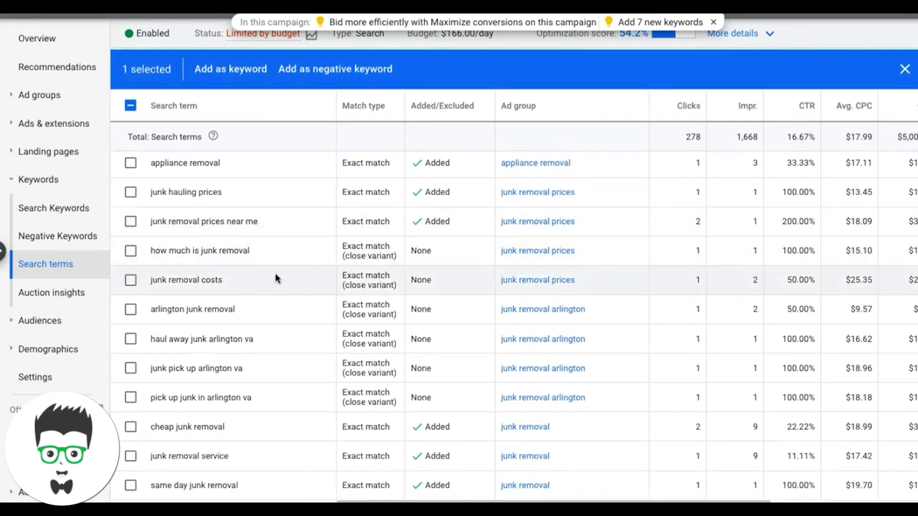
{"action": "scroll", "coordinate": [275, 293], "scroll_direction": "down", "scroll_amount": 5}
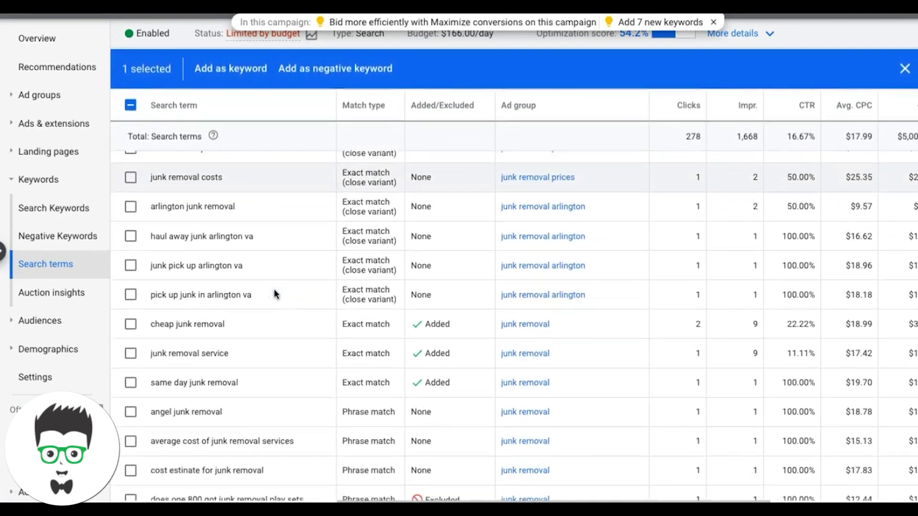
{"action": "scroll", "coordinate": [276, 294], "scroll_direction": "down", "scroll_amount": 3}
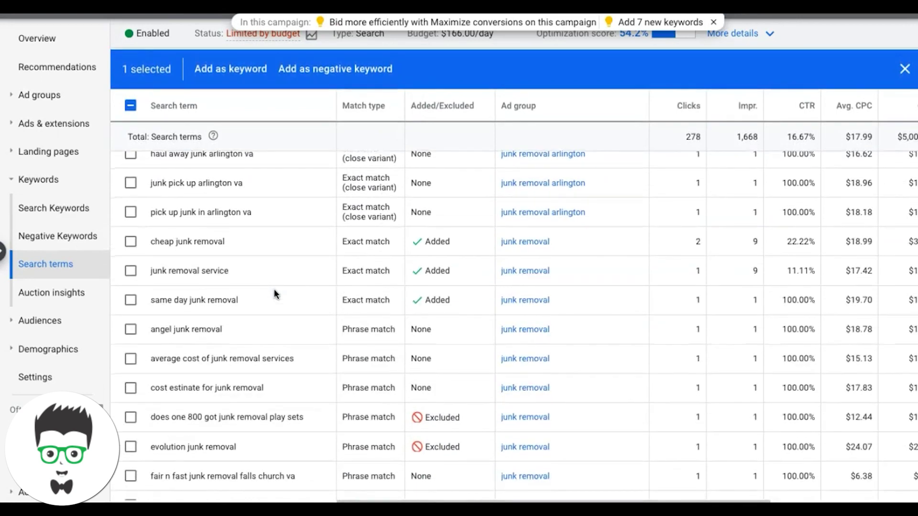
{"action": "scroll", "coordinate": [275, 293], "scroll_direction": "down", "scroll_amount": 2}
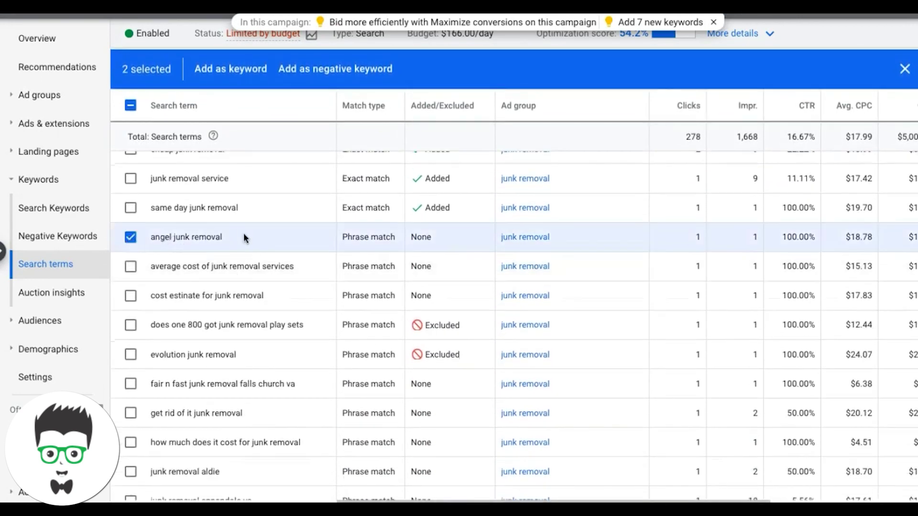
{"action": "scroll", "coordinate": [244, 237], "scroll_direction": "down", "scroll_amount": 2}
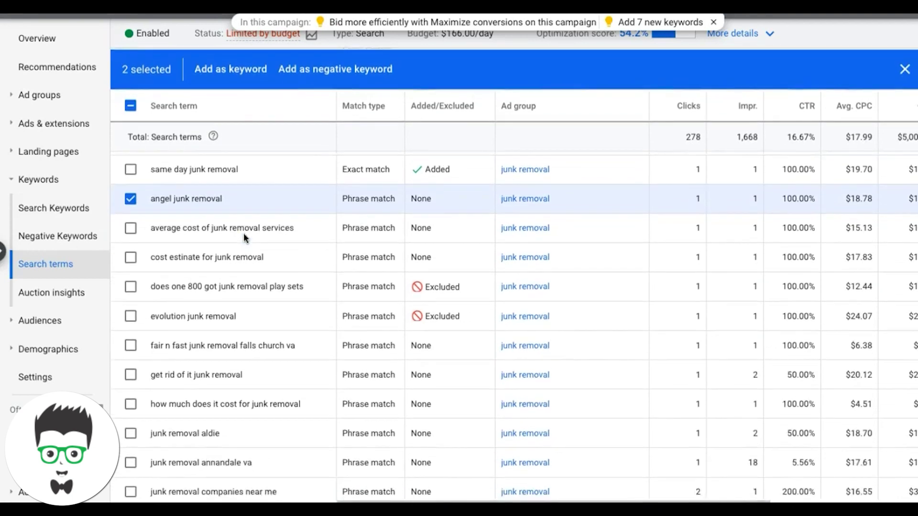
{"action": "scroll", "coordinate": [243, 234], "scroll_direction": "down", "scroll_amount": 2}
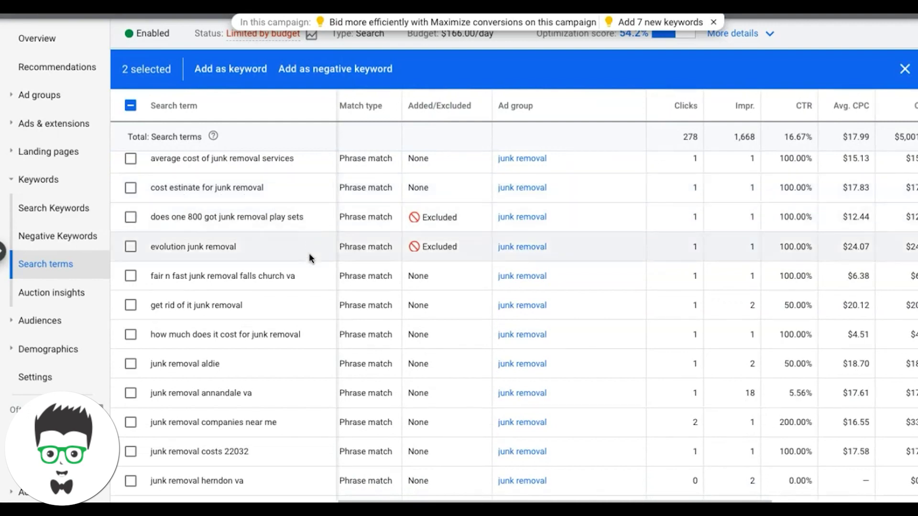
{"action": "scroll", "coordinate": [309, 254], "scroll_direction": "down", "scroll_amount": 2}
{"action": "scroll", "coordinate": [310, 258], "scroll_direction": "down", "scroll_amount": 3}
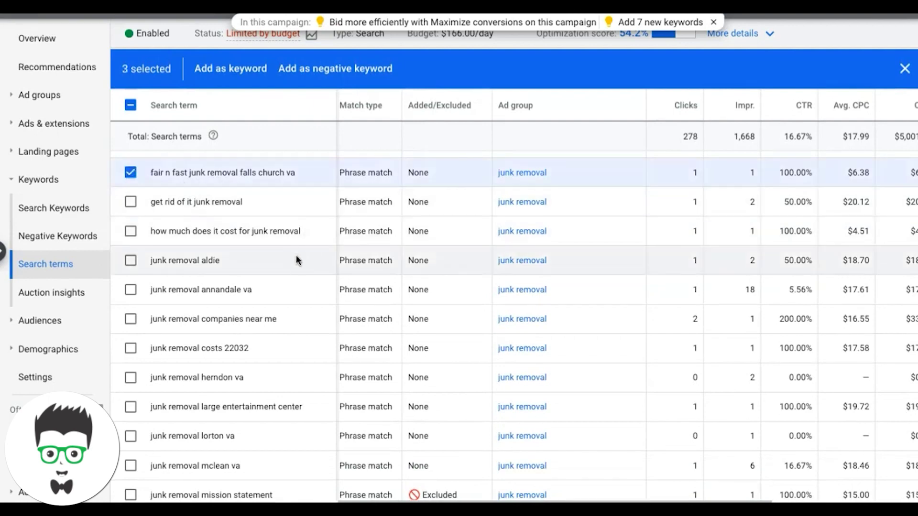
{"action": "scroll", "coordinate": [292, 264], "scroll_direction": "down", "scroll_amount": 2}
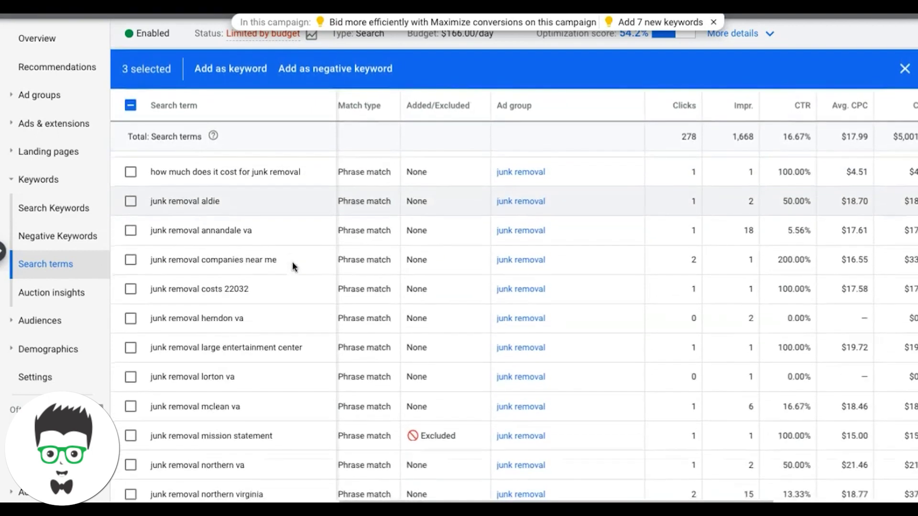
{"action": "scroll", "coordinate": [293, 264], "scroll_direction": "down", "scroll_amount": 2}
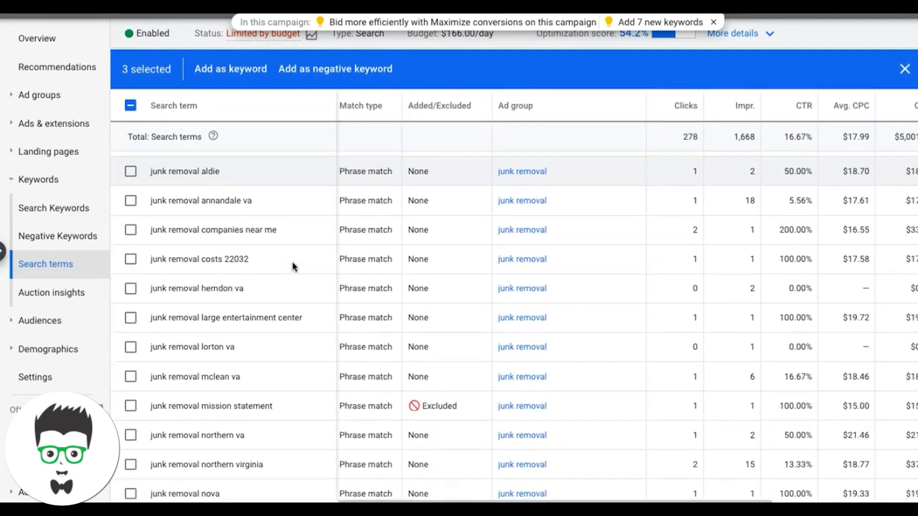
{"action": "scroll", "coordinate": [292, 264], "scroll_direction": "down", "scroll_amount": 2}
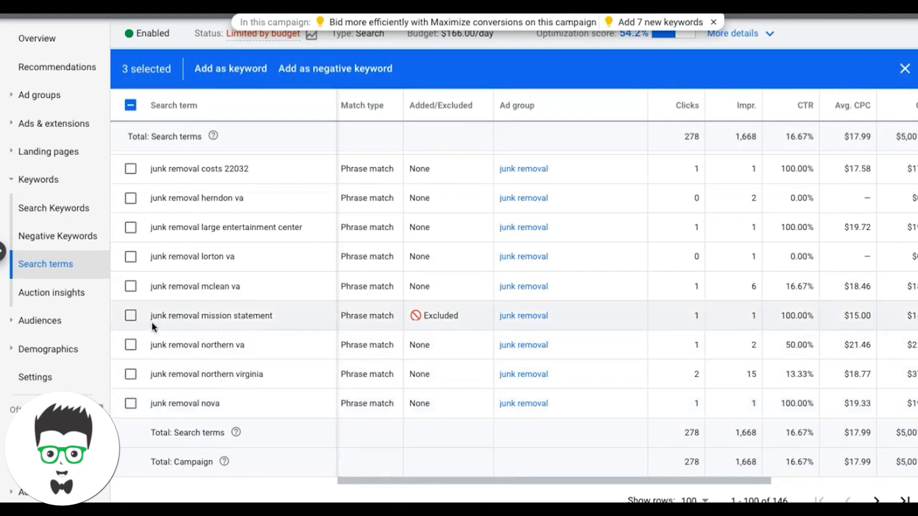
{"action": "left_click", "coordinate": [131, 316]}
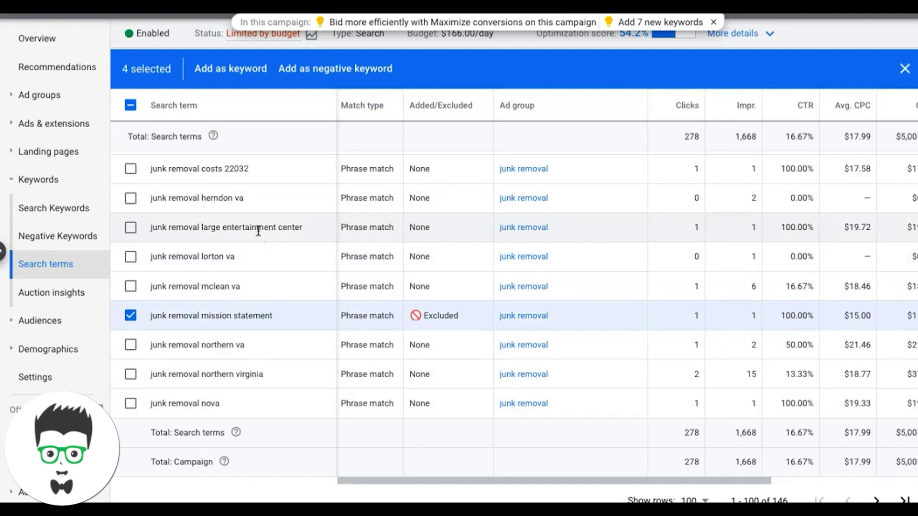
{"action": "scroll", "coordinate": [258, 231], "scroll_direction": "up", "scroll_amount": 1}
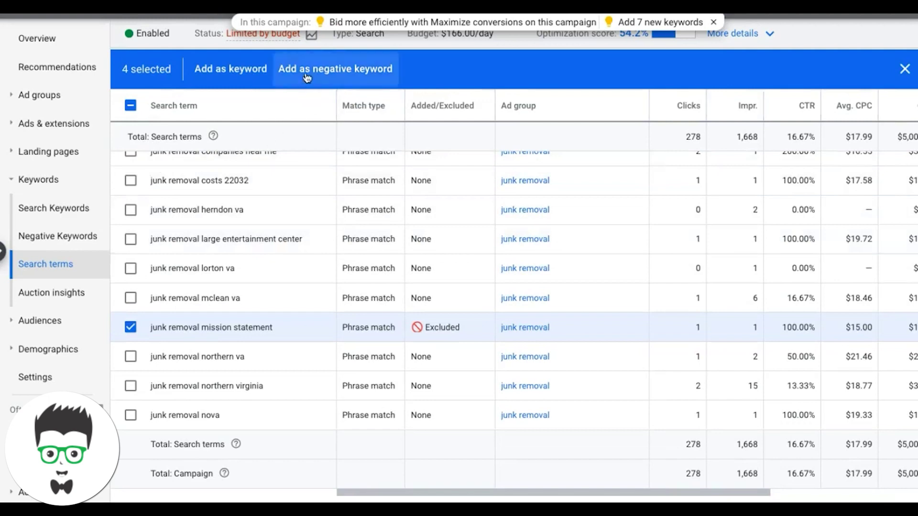
- Save the four selected terms as campaign-level negative keywords for Junk Removal (Lead Gen)
{"action": "left_click", "coordinate": [306, 71]}
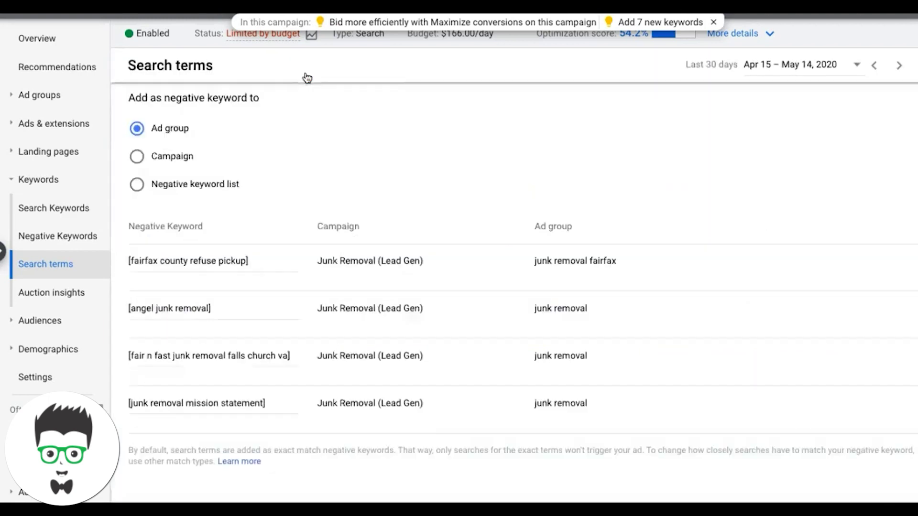
{"action": "left_click", "coordinate": [137, 156]}
{"action": "scroll", "coordinate": [246, 185], "scroll_direction": "down", "scroll_amount": 2}
{"action": "scroll", "coordinate": [247, 185], "scroll_direction": "up", "scroll_amount": 1}
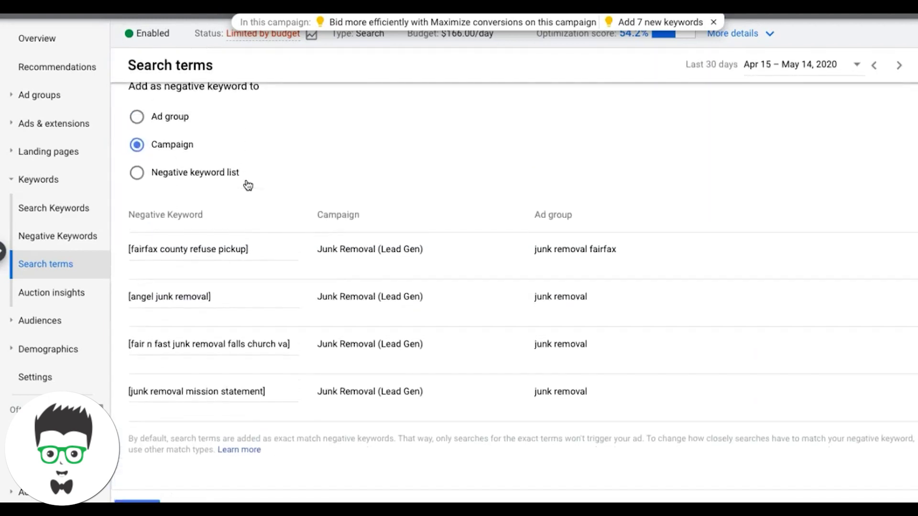
{"action": "scroll", "coordinate": [277, 163], "scroll_direction": "down", "scroll_amount": 3}
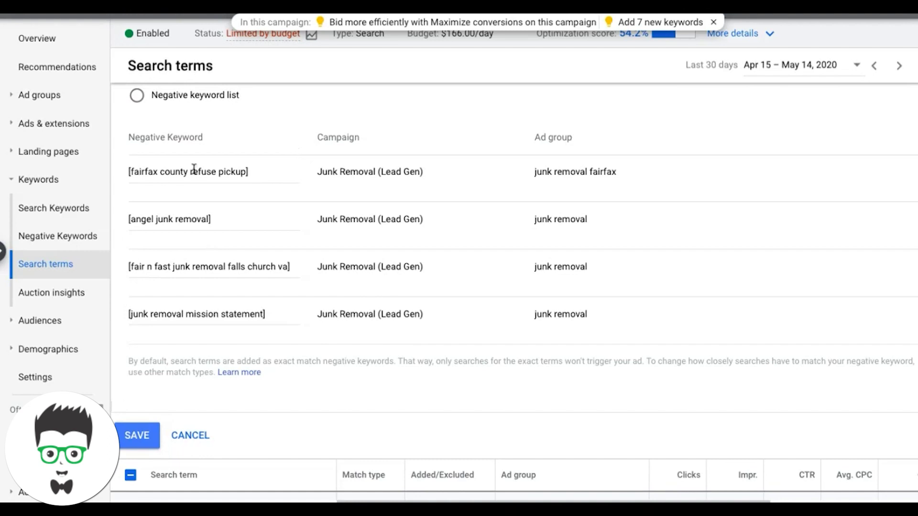
{"action": "scroll", "coordinate": [218, 157], "scroll_direction": "up", "scroll_amount": 3}
{"action": "scroll", "coordinate": [215, 164], "scroll_direction": "down", "scroll_amount": 4}
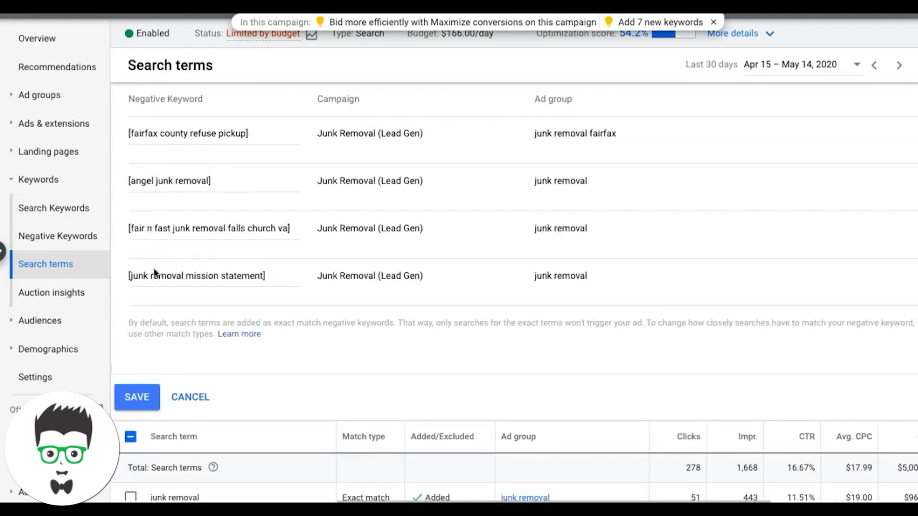
{"action": "left_click", "coordinate": [142, 398]}
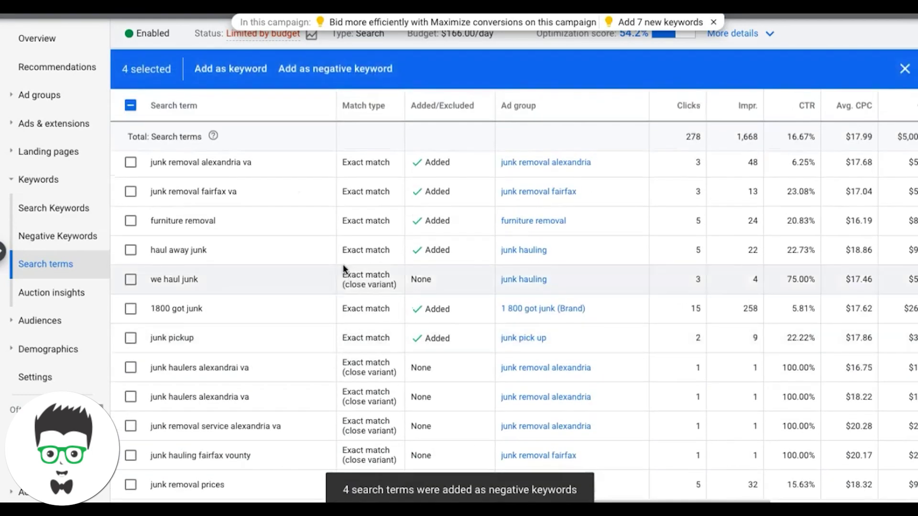
- Clear all search term selections with the header checkbox
{"action": "scroll", "coordinate": [344, 269], "scroll_direction": "down", "scroll_amount": 2}
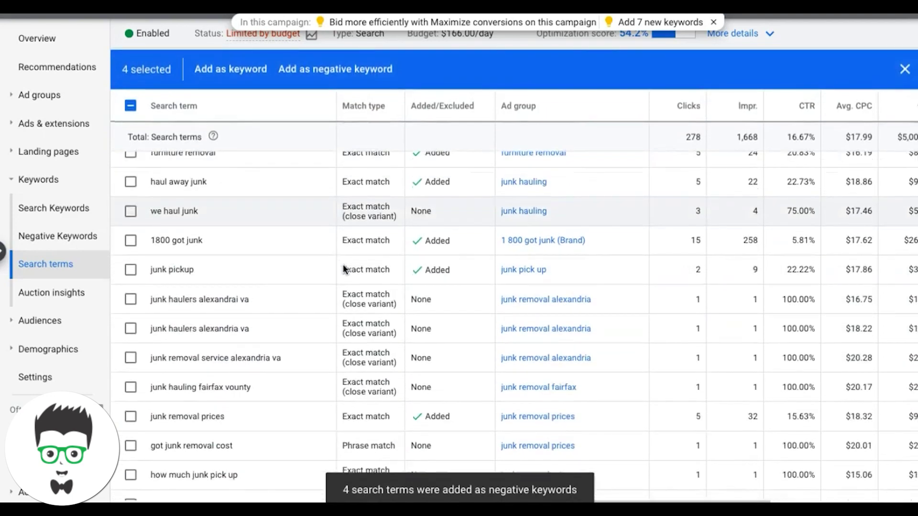
{"action": "scroll", "coordinate": [344, 268], "scroll_direction": "down", "scroll_amount": 1}
{"action": "scroll", "coordinate": [344, 264], "scroll_direction": "up", "scroll_amount": 6}
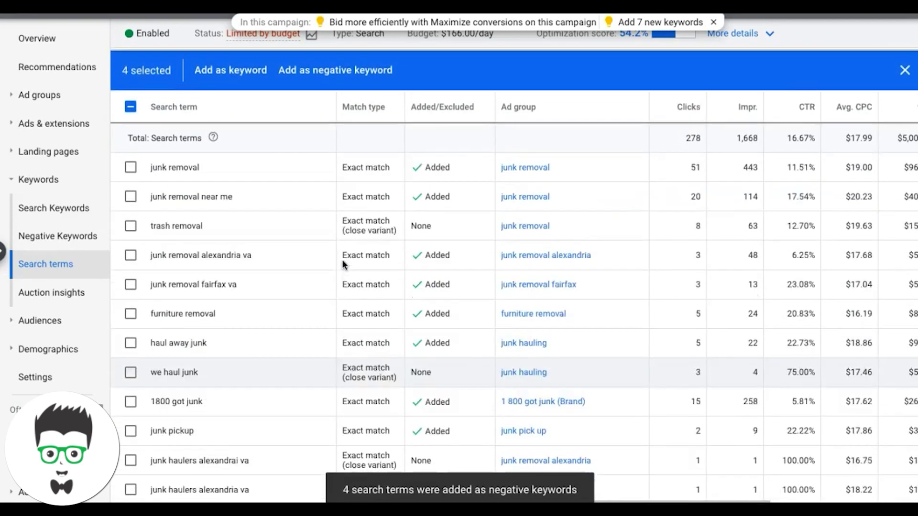
{"action": "left_click", "coordinate": [130, 229]}
{"action": "left_click", "coordinate": [130, 229]}
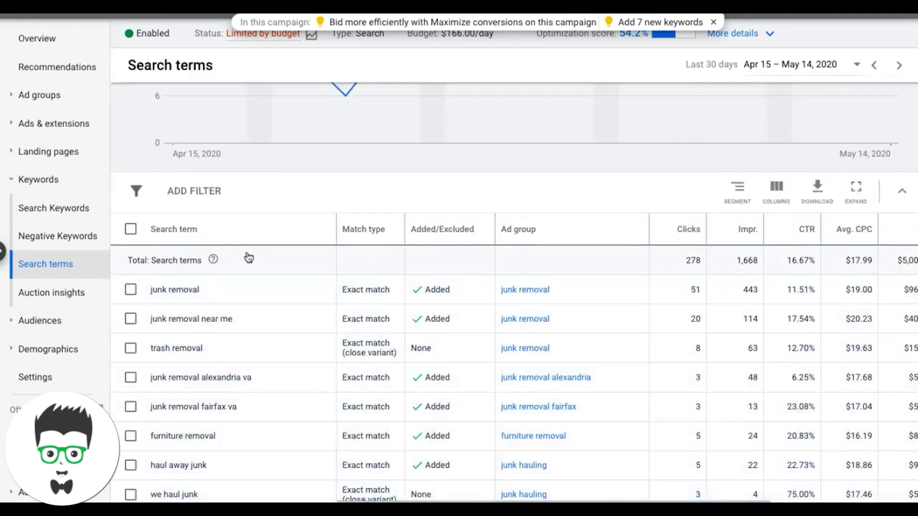
- Scroll across to the Conversions column to see which search terms converted
{"action": "scroll", "coordinate": [347, 300], "scroll_direction": "down", "scroll_amount": 5}
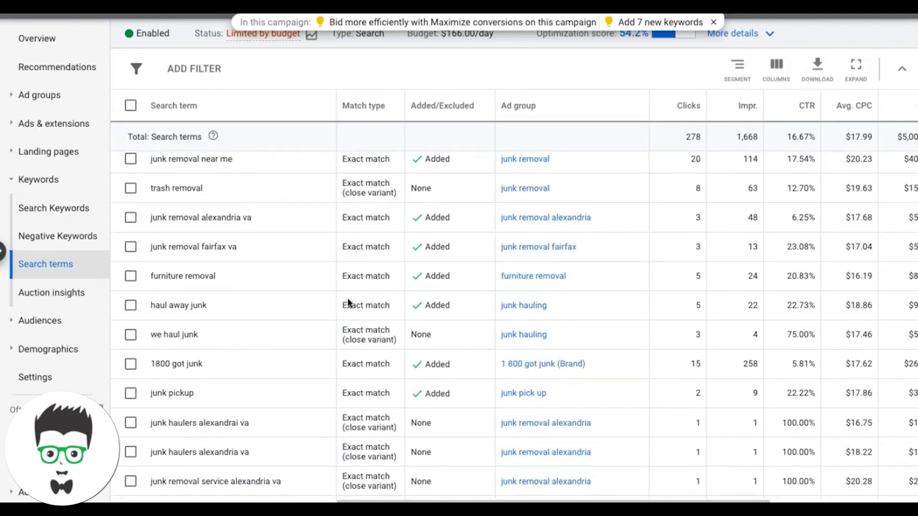
{"action": "scroll", "coordinate": [344, 212], "scroll_direction": "down", "scroll_amount": 4}
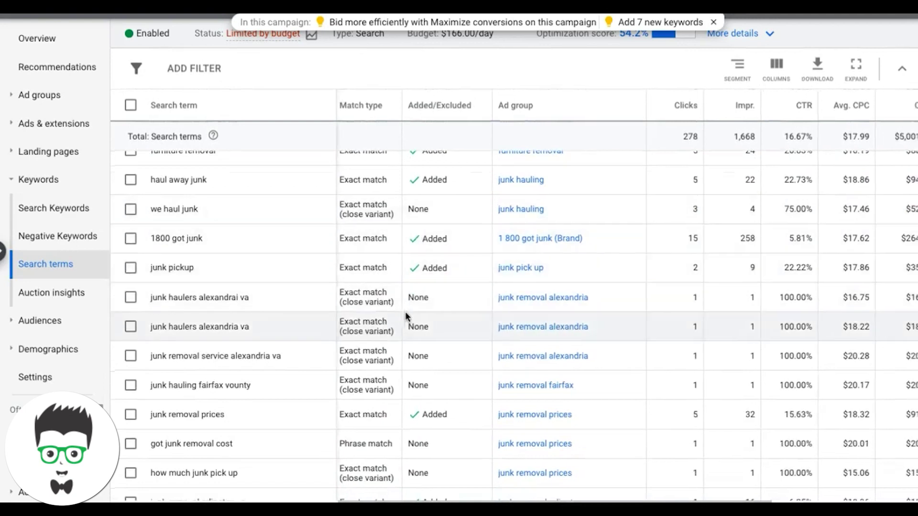
{"action": "scroll", "coordinate": [406, 316], "scroll_direction": "right", "scroll_amount": 3}
{"action": "scroll", "coordinate": [407, 316], "scroll_direction": "right", "scroll_amount": 1}
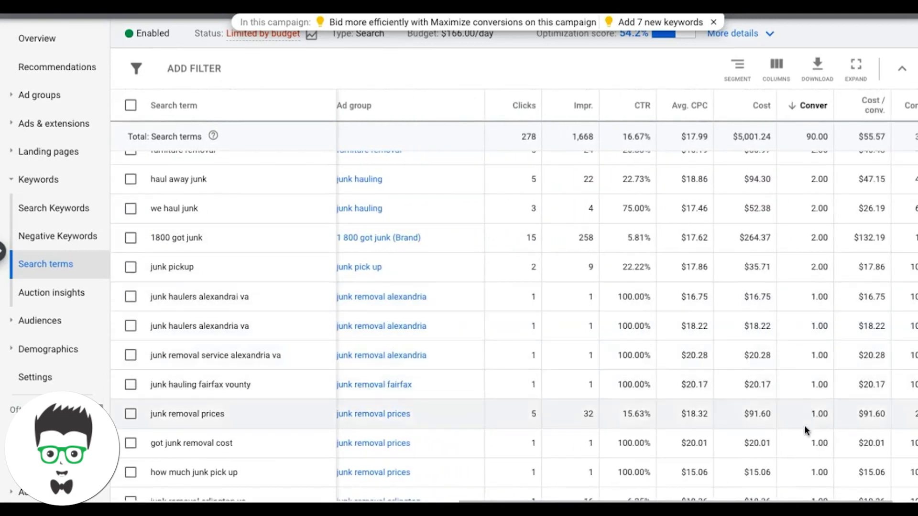
{"action": "scroll", "coordinate": [342, 307], "scroll_direction": "down", "scroll_amount": 2}
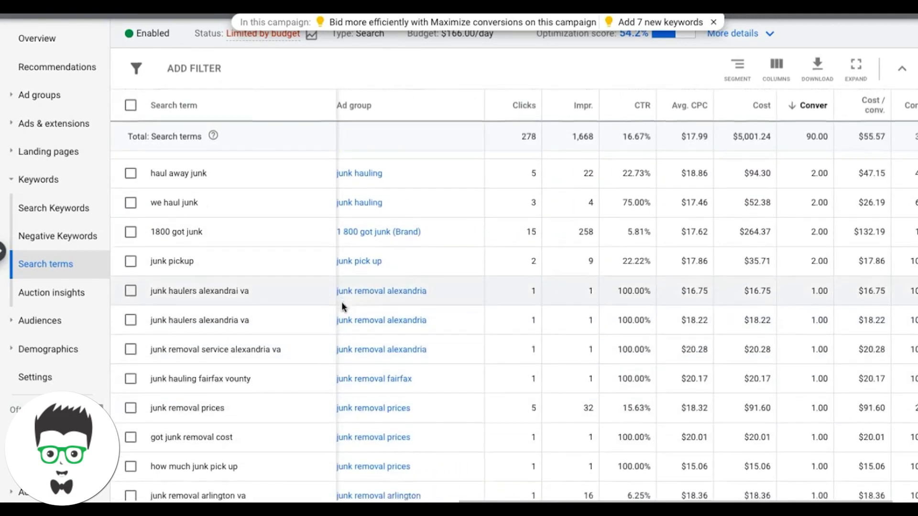
{"action": "scroll", "coordinate": [266, 303], "scroll_direction": "down", "scroll_amount": 1}
{"action": "scroll", "coordinate": [265, 304], "scroll_direction": "up", "scroll_amount": 2}
{"action": "scroll", "coordinate": [265, 304], "scroll_direction": "left", "scroll_amount": 3}
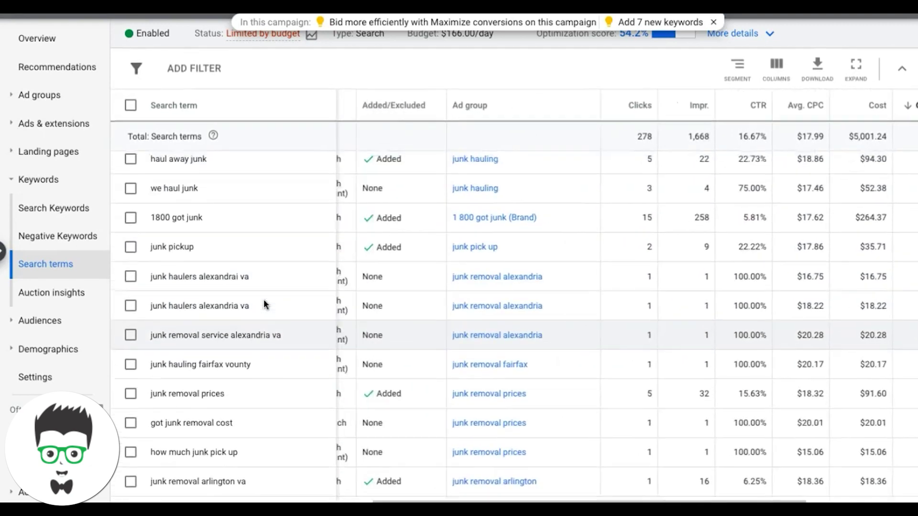
{"action": "scroll", "coordinate": [264, 305], "scroll_direction": "left", "scroll_amount": 1}
{"action": "scroll", "coordinate": [263, 303], "scroll_direction": "down", "scroll_amount": 2}
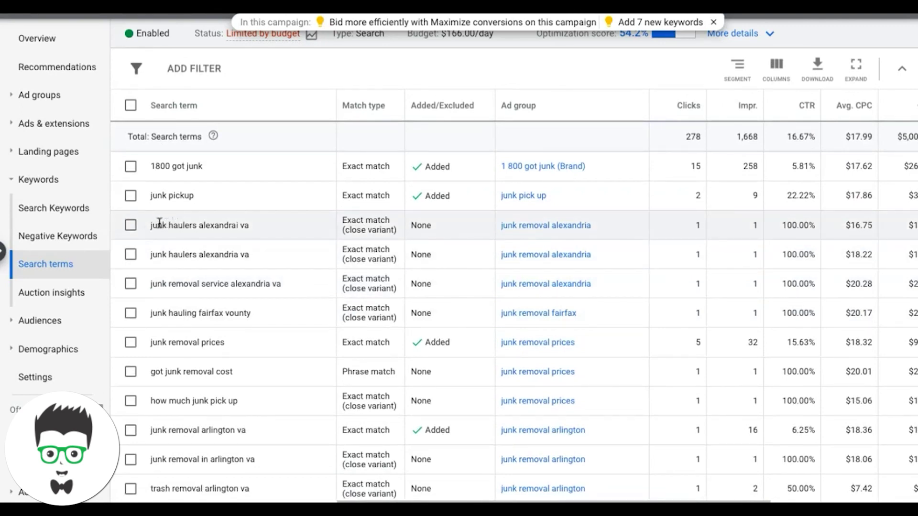
- Select junk haulers alexandrai va, leaving junk haulers alexandria va unchecked
{"action": "left_click", "coordinate": [131, 226]}
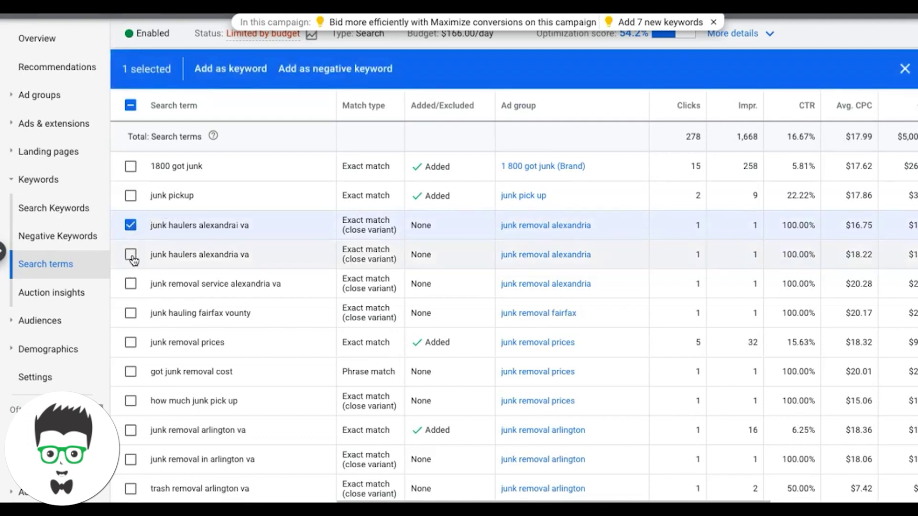
{"action": "left_click", "coordinate": [132, 256]}
{"action": "left_click", "coordinate": [131, 256]}
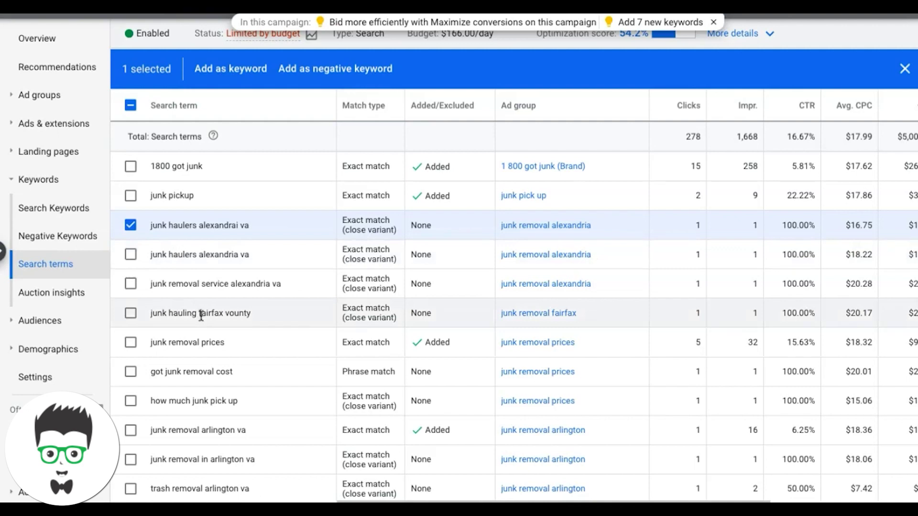
- Also select junk removal in arlington va further down the table
{"action": "scroll", "coordinate": [200, 315], "scroll_direction": "down", "scroll_amount": 1}
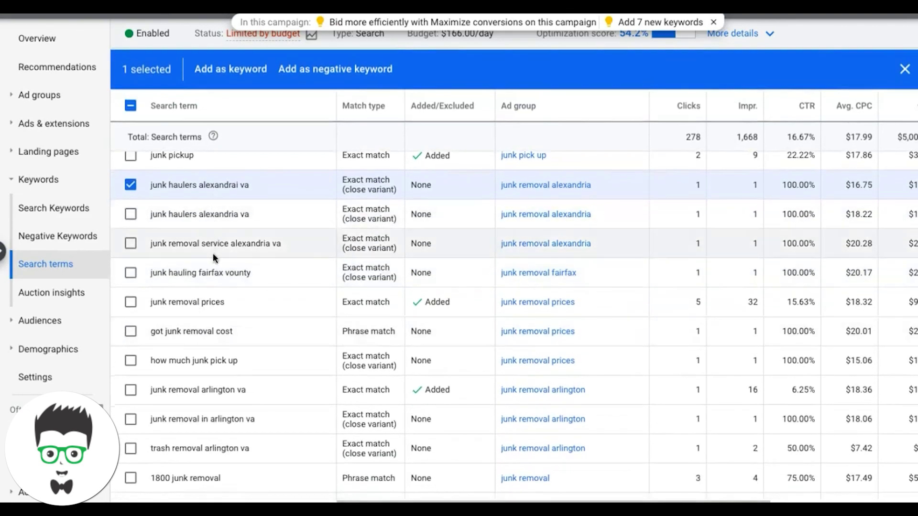
{"action": "scroll", "coordinate": [213, 253], "scroll_direction": "down", "scroll_amount": 2}
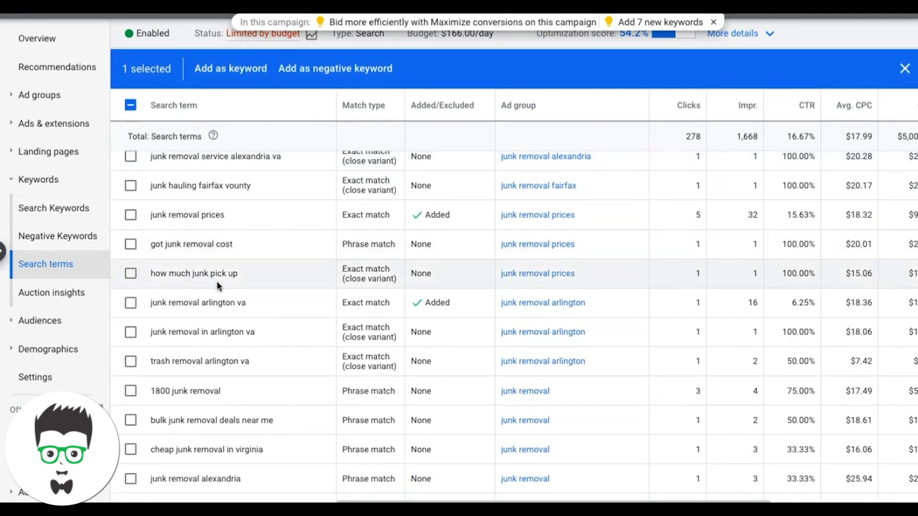
{"action": "scroll", "coordinate": [218, 286], "scroll_direction": "down", "scroll_amount": 3}
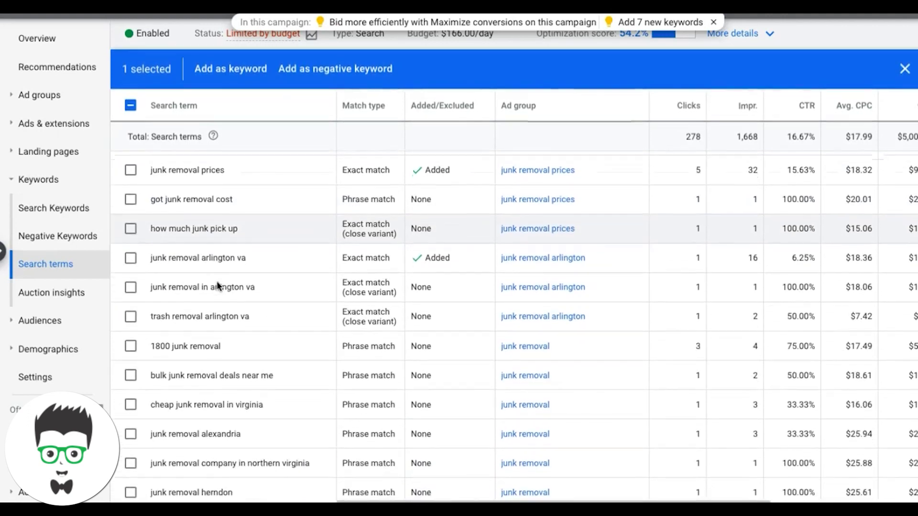
{"action": "scroll", "coordinate": [216, 285], "scroll_direction": "down", "scroll_amount": 2}
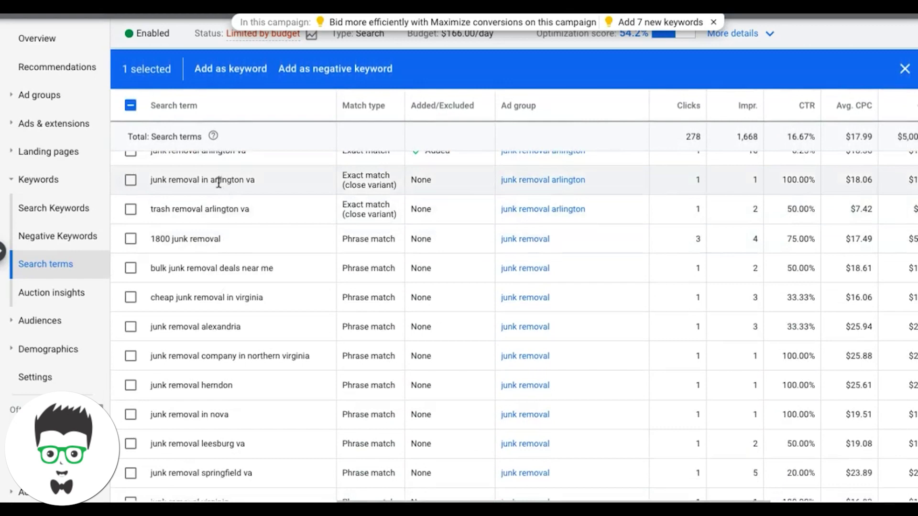
{"action": "left_click", "coordinate": [131, 180]}
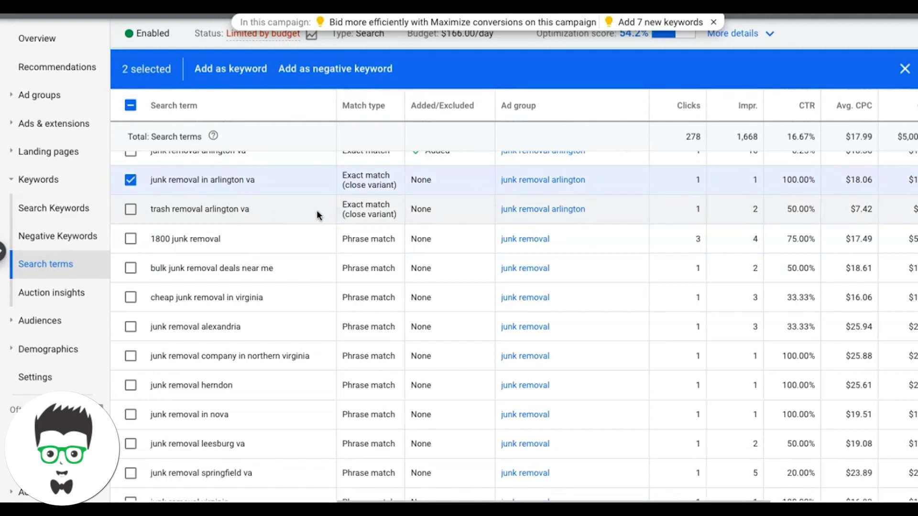
{"action": "scroll", "coordinate": [317, 212], "scroll_direction": "down", "scroll_amount": 1}
{"action": "scroll", "coordinate": [317, 213], "scroll_direction": "down", "scroll_amount": 3}
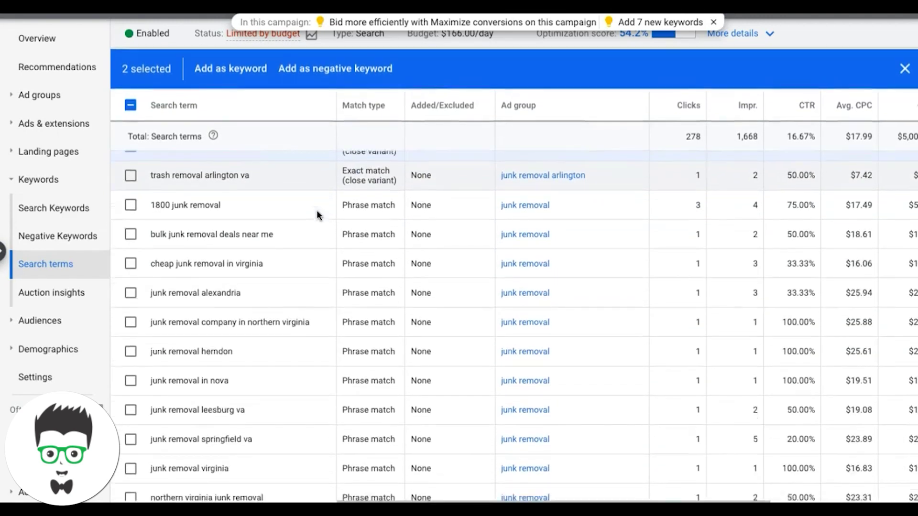
{"action": "scroll", "coordinate": [316, 215], "scroll_direction": "down", "scroll_amount": 2}
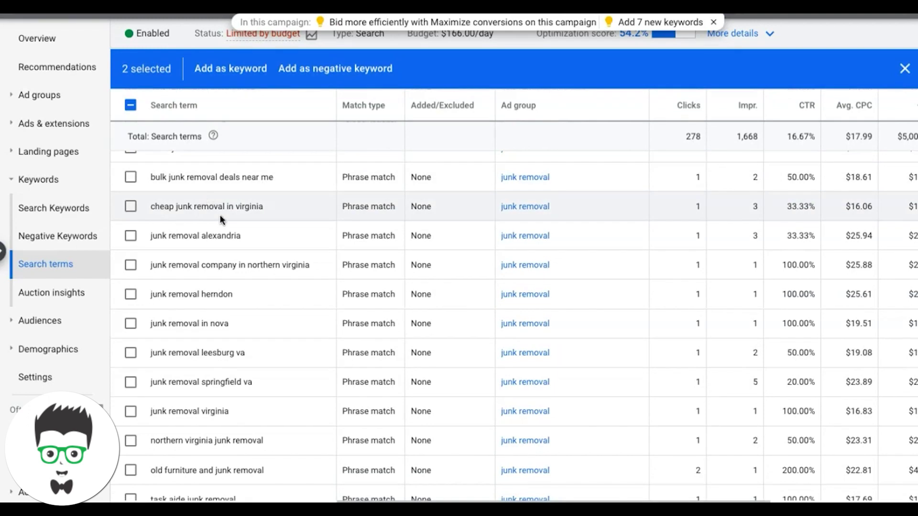
{"action": "scroll", "coordinate": [270, 213], "scroll_direction": "down", "scroll_amount": 1}
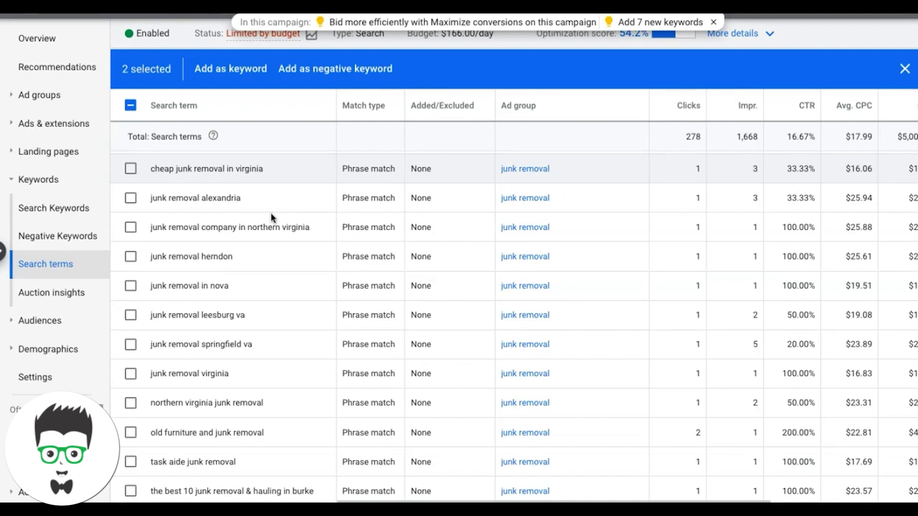
{"action": "scroll", "coordinate": [276, 231], "scroll_direction": "down", "scroll_amount": 1}
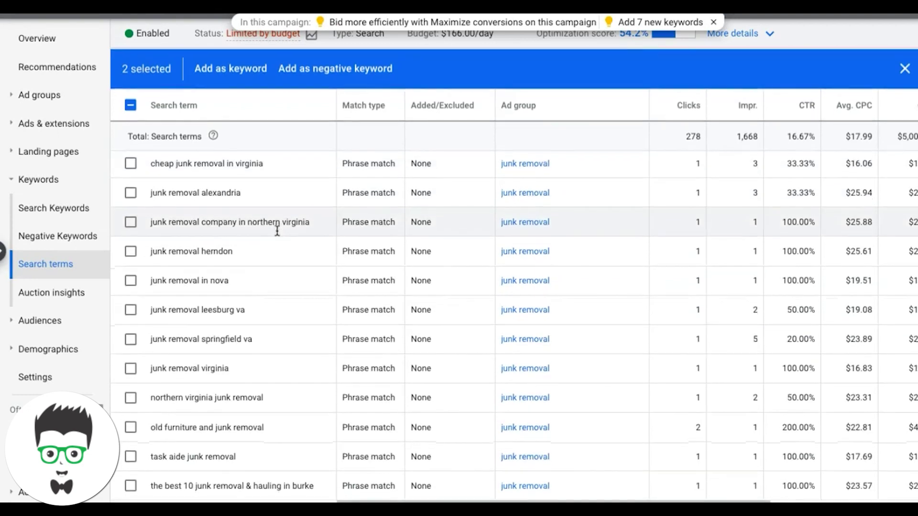
{"action": "scroll", "coordinate": [276, 231], "scroll_direction": "right", "scroll_amount": 3}
{"action": "scroll", "coordinate": [277, 231], "scroll_direction": "down", "scroll_amount": 1}
{"action": "scroll", "coordinate": [277, 231], "scroll_direction": "left", "scroll_amount": 1}
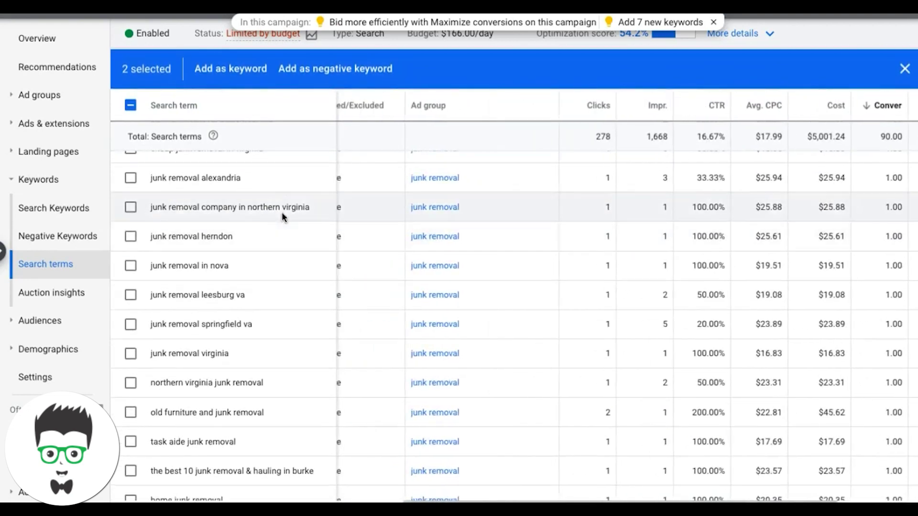
{"action": "scroll", "coordinate": [282, 215], "scroll_direction": "up", "scroll_amount": 1}
{"action": "scroll", "coordinate": [282, 215], "scroll_direction": "left", "scroll_amount": 4}
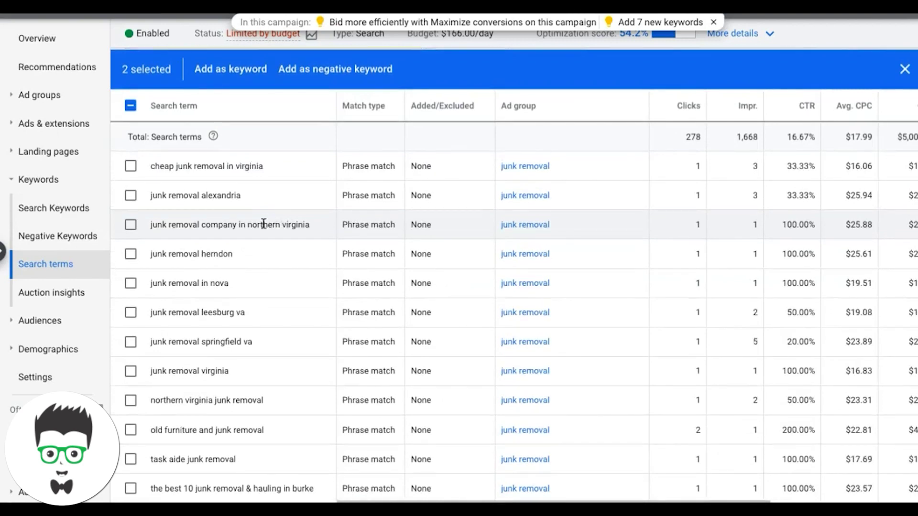
{"action": "scroll", "coordinate": [262, 226], "scroll_direction": "down", "scroll_amount": 1}
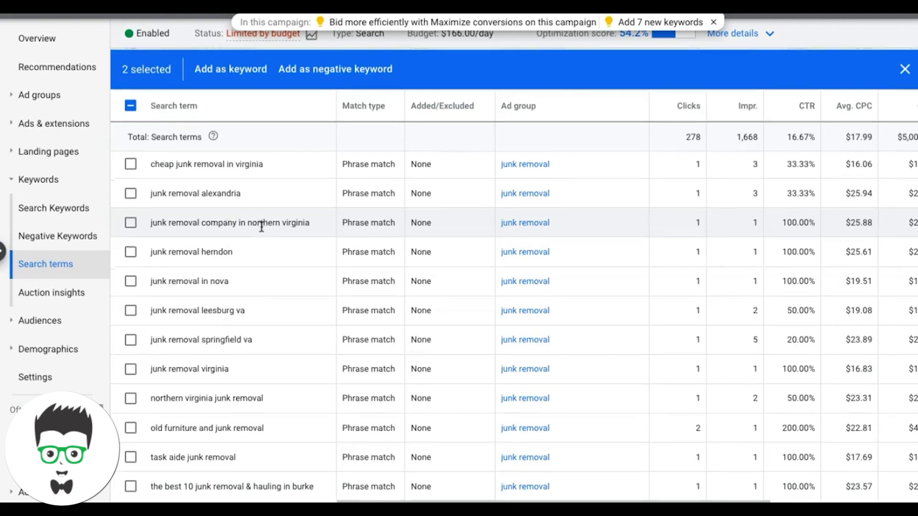
{"action": "scroll", "coordinate": [261, 226], "scroll_direction": "down", "scroll_amount": 1}
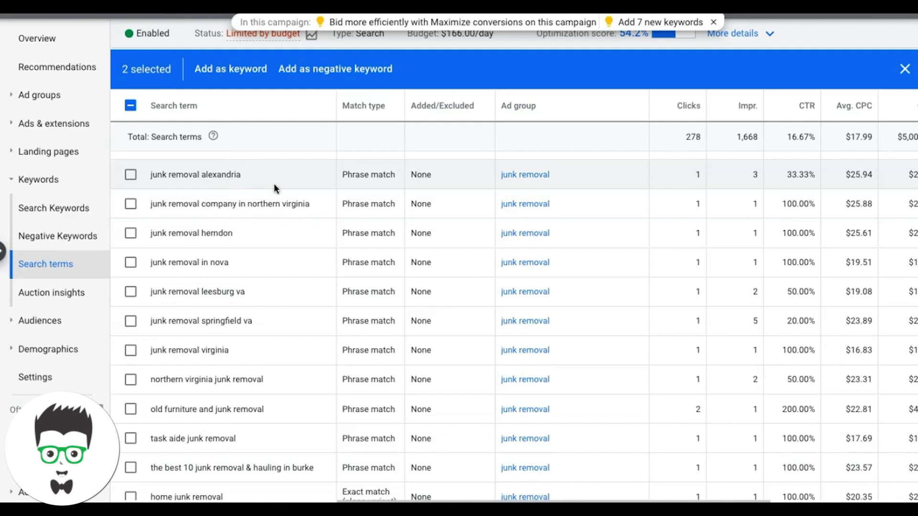
{"action": "scroll", "coordinate": [313, 221], "scroll_direction": "down", "scroll_amount": 1}
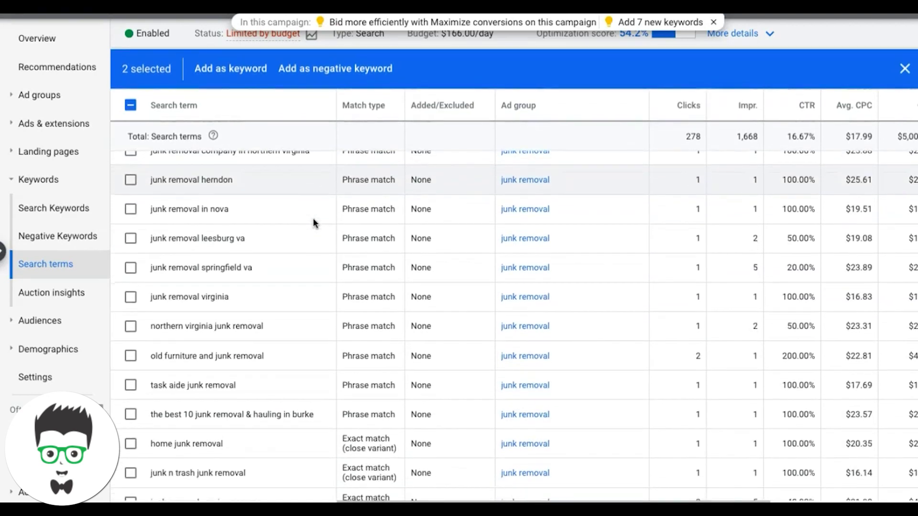
{"action": "scroll", "coordinate": [314, 223], "scroll_direction": "down", "scroll_amount": 2}
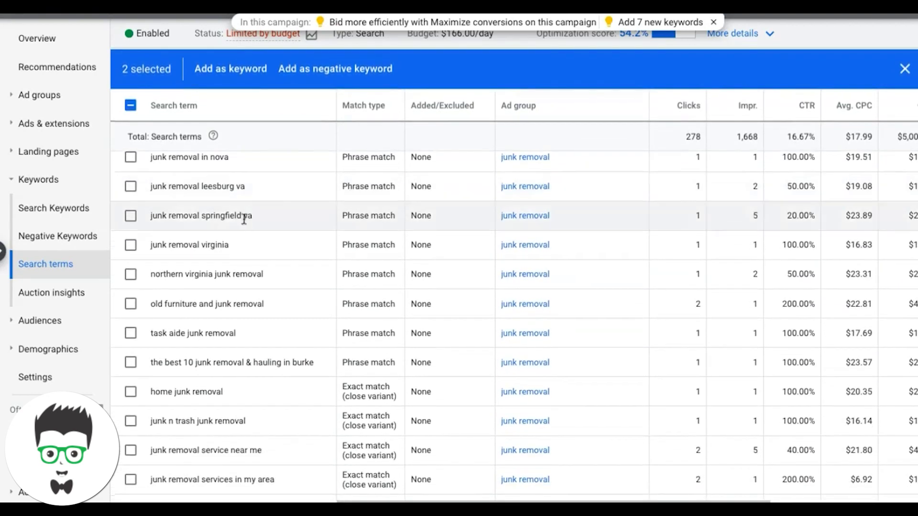
{"action": "scroll", "coordinate": [244, 235], "scroll_direction": "down", "scroll_amount": 3}
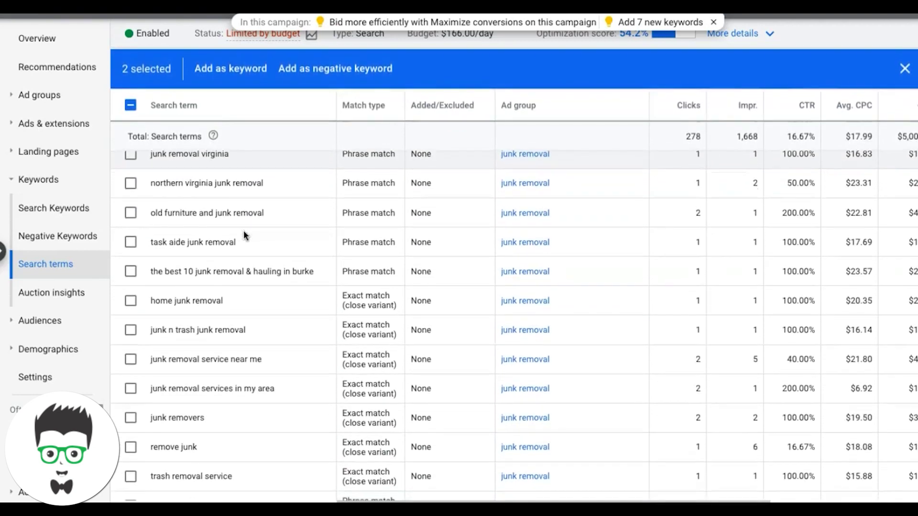
{"action": "scroll", "coordinate": [214, 233], "scroll_direction": "down", "scroll_amount": 1}
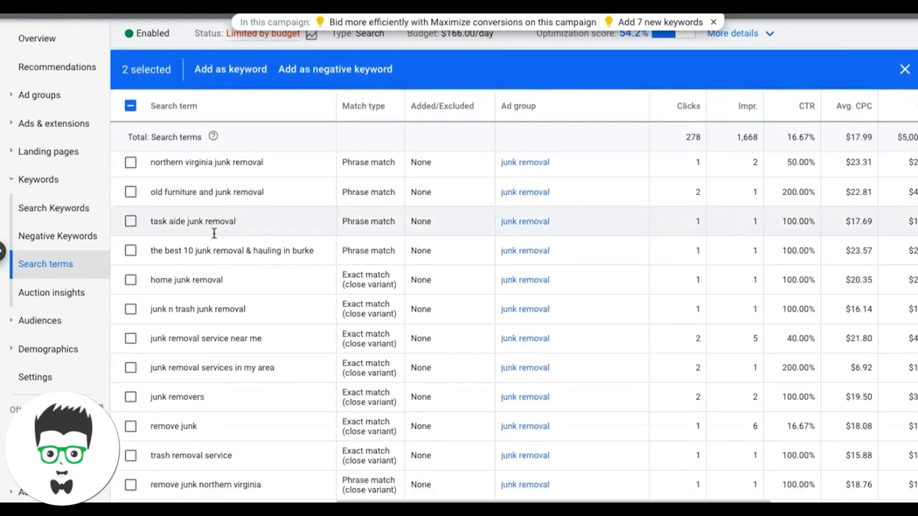
{"action": "scroll", "coordinate": [214, 234], "scroll_direction": "down", "scroll_amount": 2}
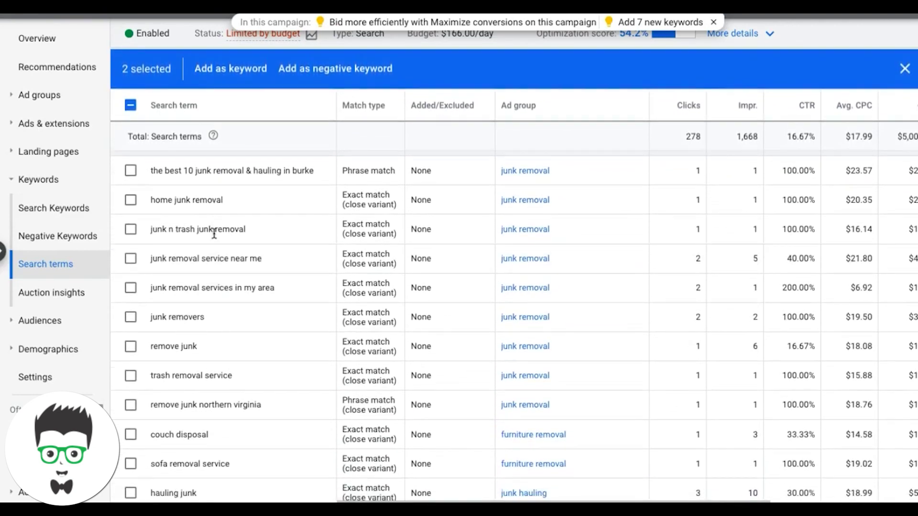
{"action": "scroll", "coordinate": [268, 238], "scroll_direction": "right", "scroll_amount": 3}
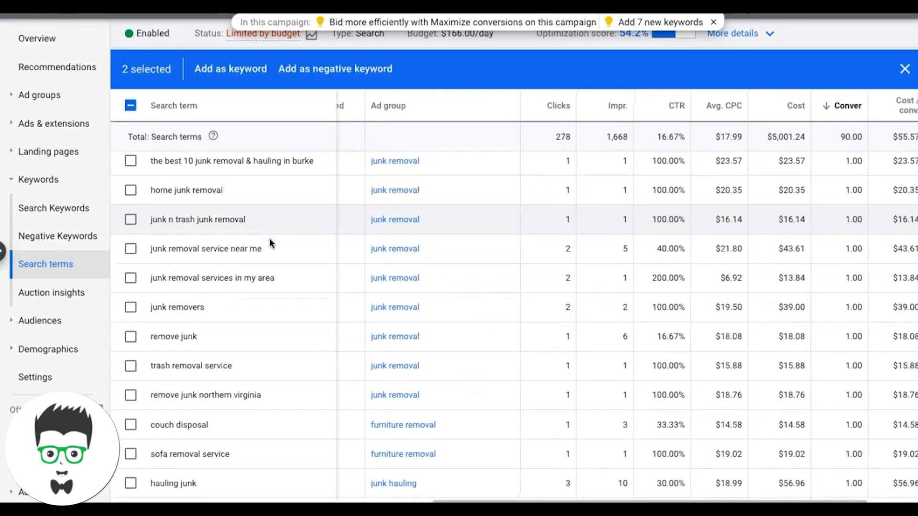
{"action": "scroll", "coordinate": [270, 243], "scroll_direction": "left", "scroll_amount": 3}
{"action": "scroll", "coordinate": [270, 242], "scroll_direction": "up", "scroll_amount": 1}
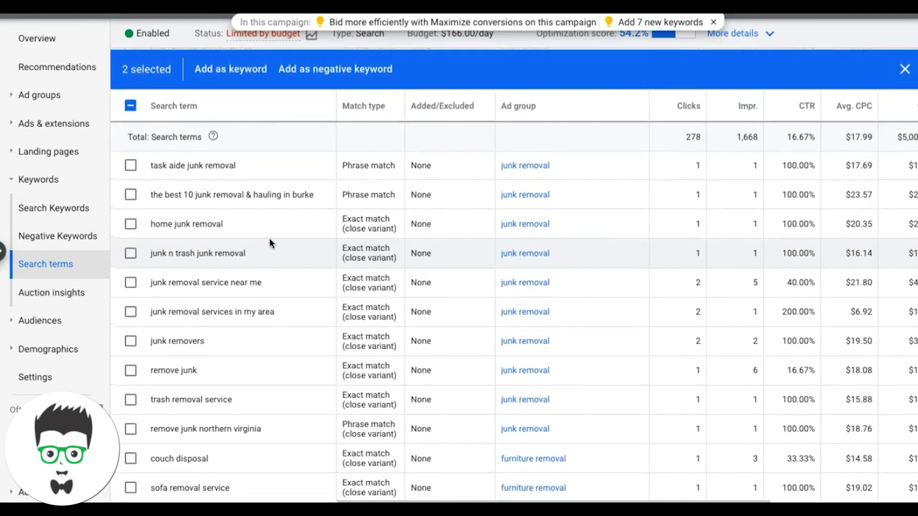
- Tick junk removers, junk removal service near me and junk removal services in my area
{"action": "left_click", "coordinate": [130, 341]}
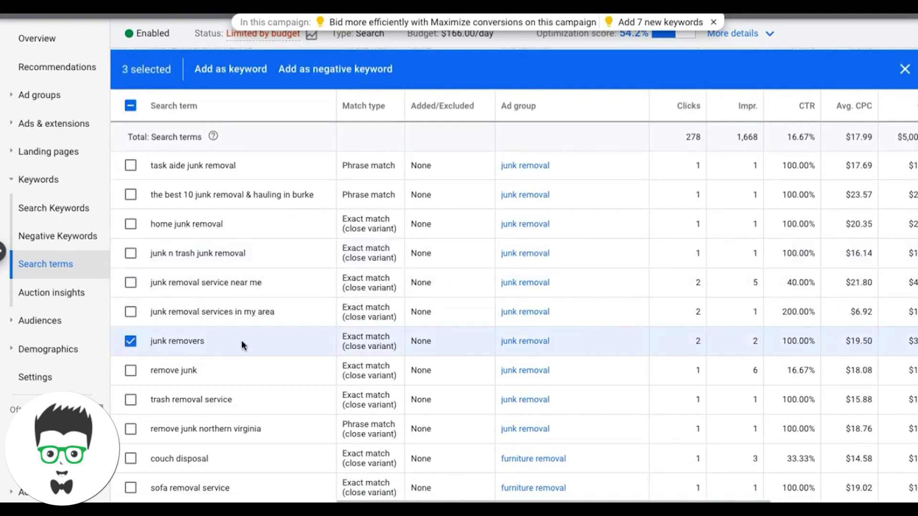
{"action": "left_click", "coordinate": [131, 283]}
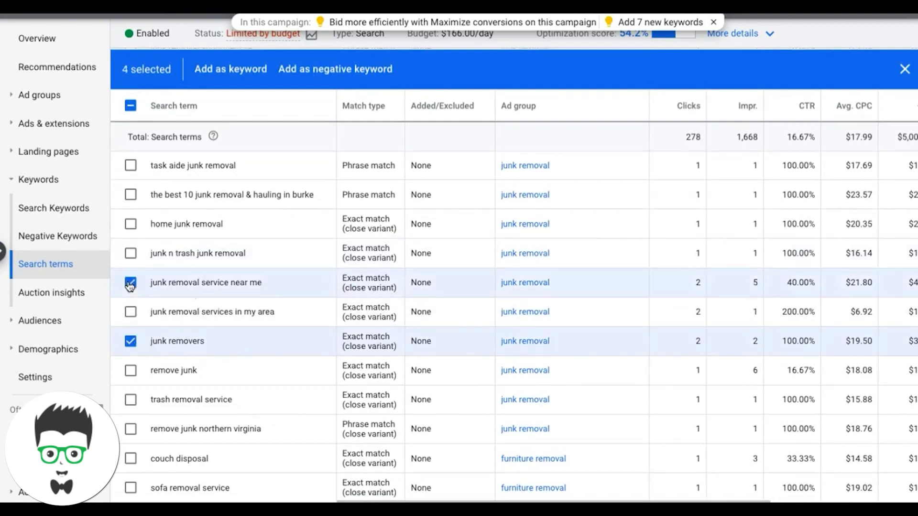
{"action": "left_click", "coordinate": [130, 312]}
{"action": "scroll", "coordinate": [266, 298], "scroll_direction": "down", "scroll_amount": 2}
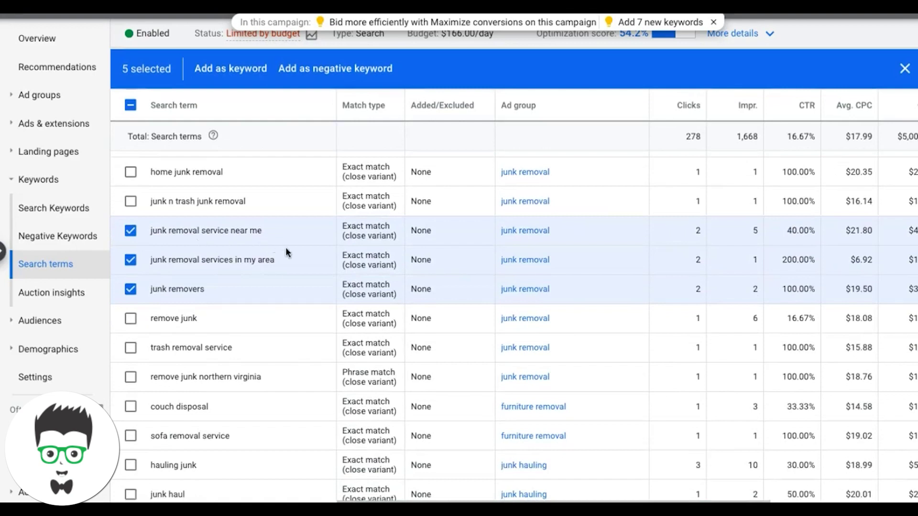
{"action": "scroll", "coordinate": [285, 247], "scroll_direction": "down", "scroll_amount": 3}
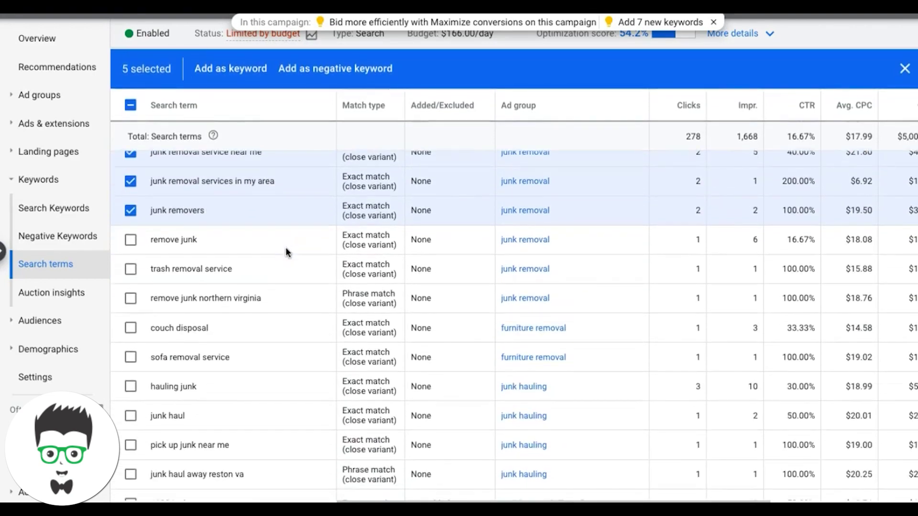
{"action": "scroll", "coordinate": [285, 247], "scroll_direction": "down", "scroll_amount": 2}
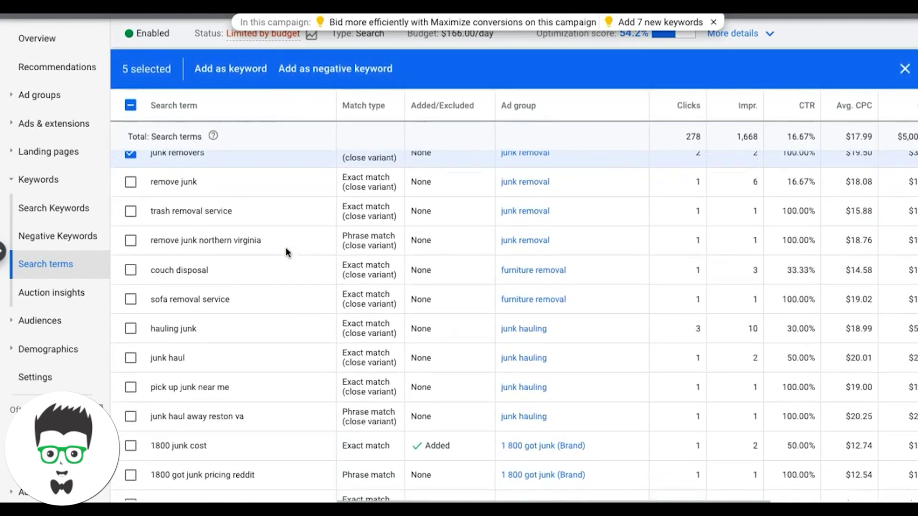
- Start adding the five terms as keywords and bracket [junk haulers alexandrai va]
{"action": "left_click", "coordinate": [223, 71]}
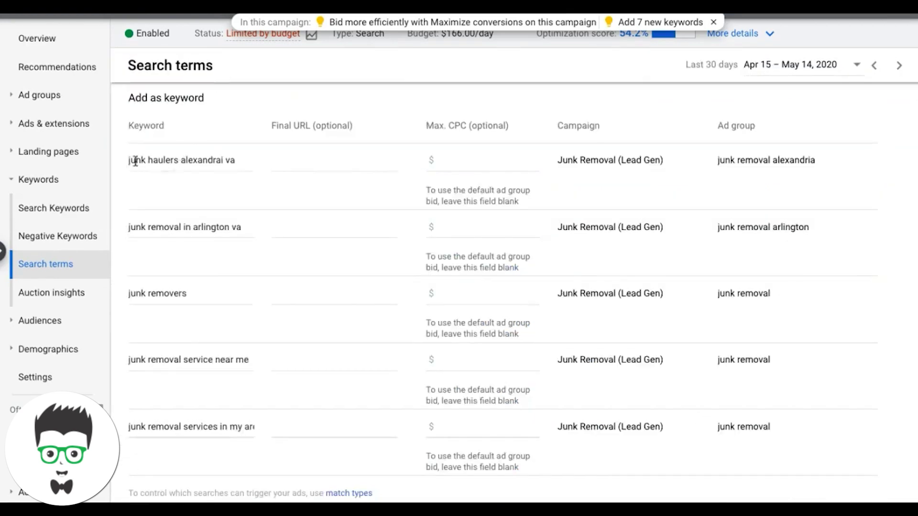
{"action": "scroll", "coordinate": [233, 206], "scroll_direction": "down", "scroll_amount": 2}
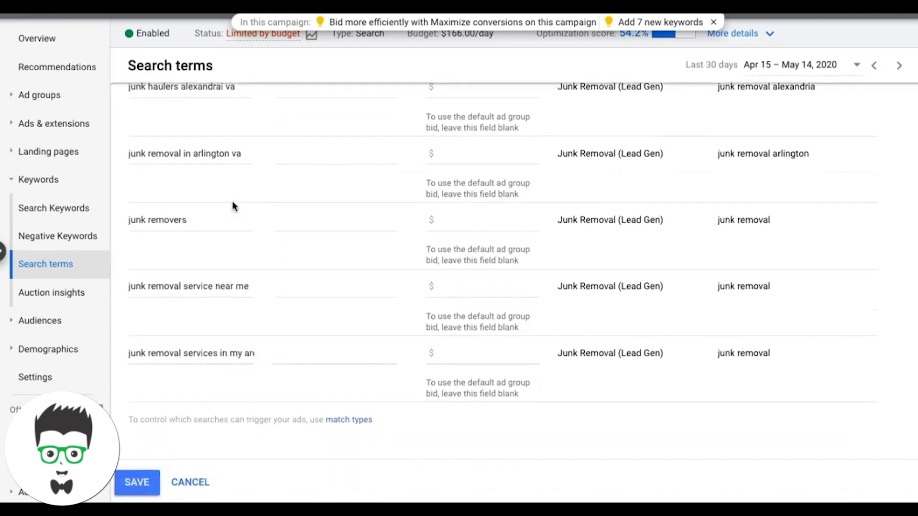
{"action": "scroll", "coordinate": [233, 205], "scroll_direction": "up", "scroll_amount": 2}
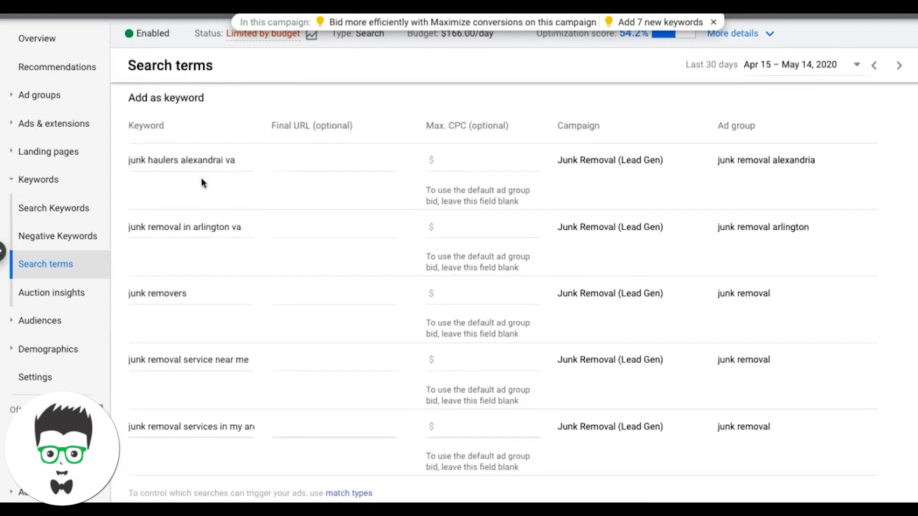
{"action": "scroll", "coordinate": [202, 183], "scroll_direction": "down", "scroll_amount": 1}
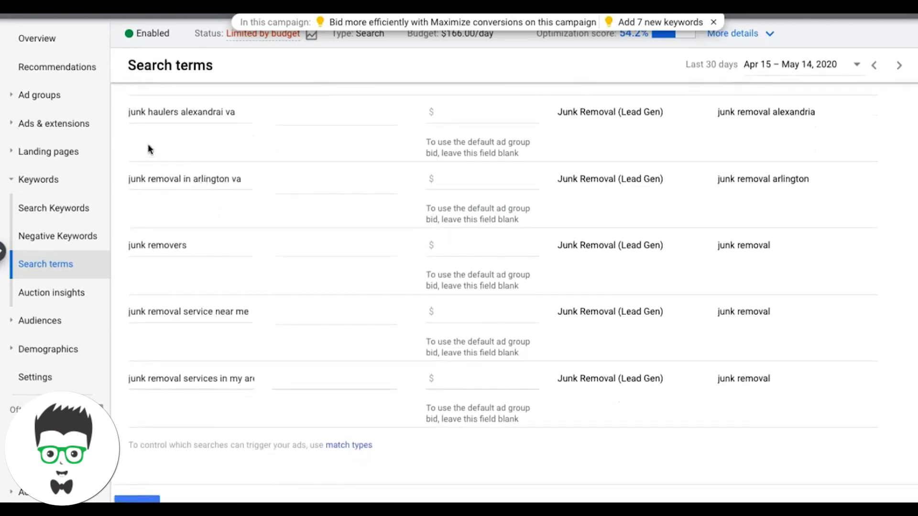
{"action": "left_click", "coordinate": [131, 113]}
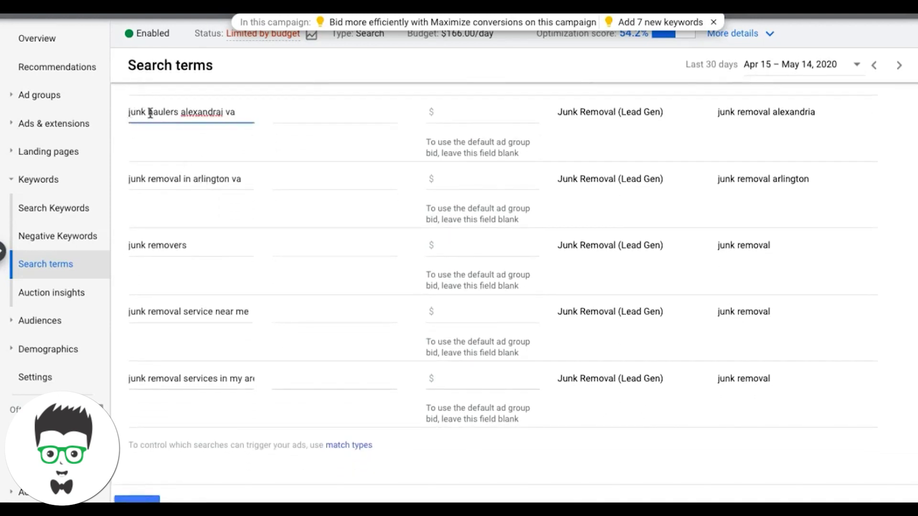
{"action": "type", "text": "["}
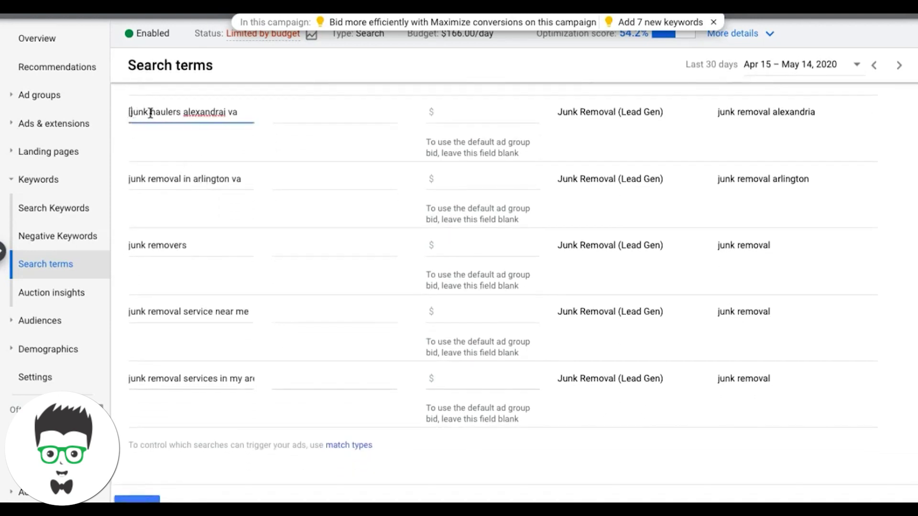
{"action": "left_click", "coordinate": [245, 112]}
{"action": "type", "text": "]"}
- Wrap junk removal in arlington va and junk removers in brackets for exact match
{"action": "left_click", "coordinate": [129, 179]}
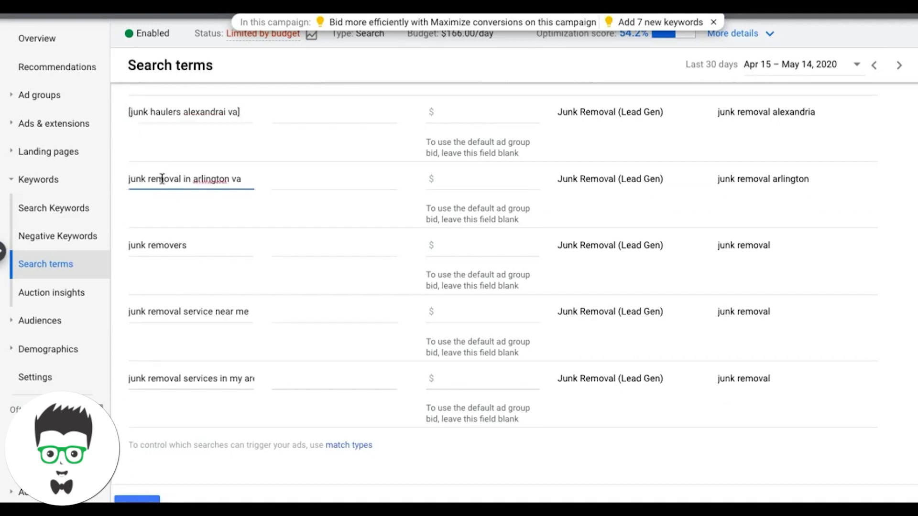
{"action": "type", "text": "["}
{"action": "left_click", "coordinate": [247, 179]}
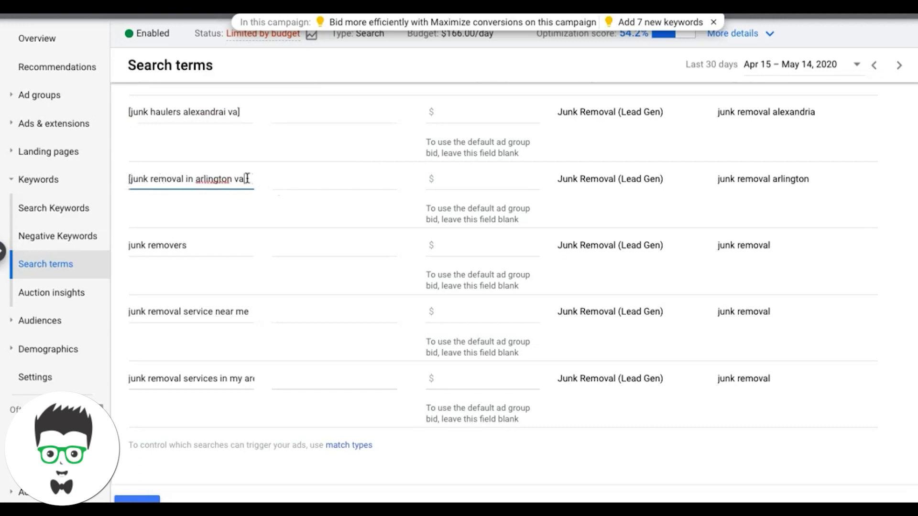
{"action": "left_click", "coordinate": [206, 247]}
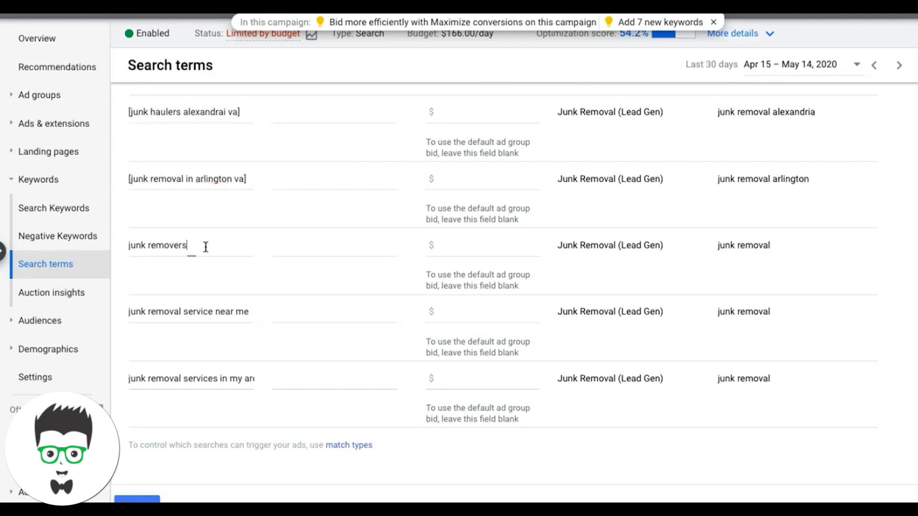
{"action": "type", "text": "]"}
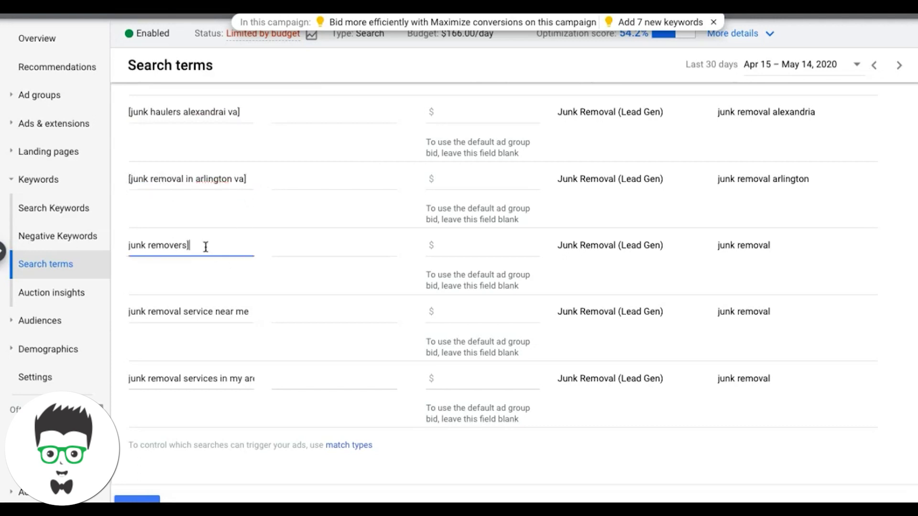
{"action": "left_click", "coordinate": [128, 246]}
{"action": "type", "text": "["}
{"action": "type", "text": "["}
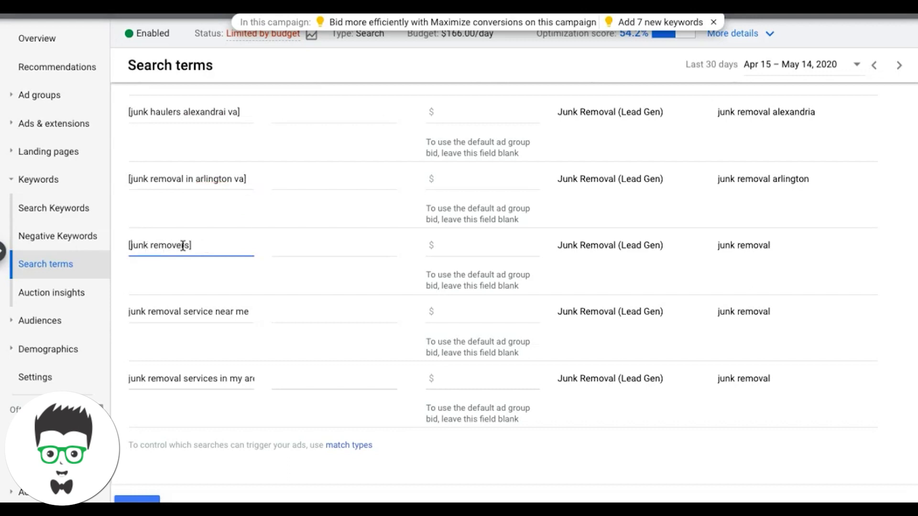
- Bracket the two service keywords, add the missing space before 'my area', and save
{"action": "left_click", "coordinate": [128, 311]}
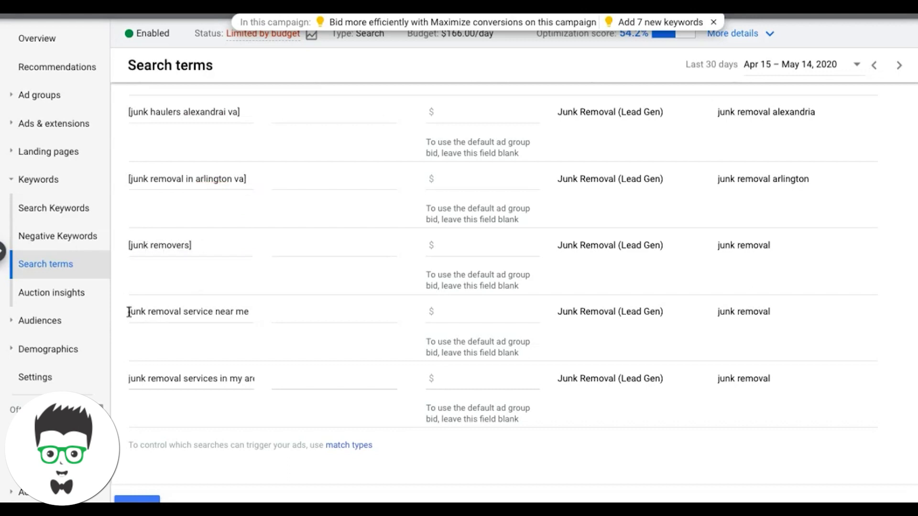
{"action": "type", "text": "["}
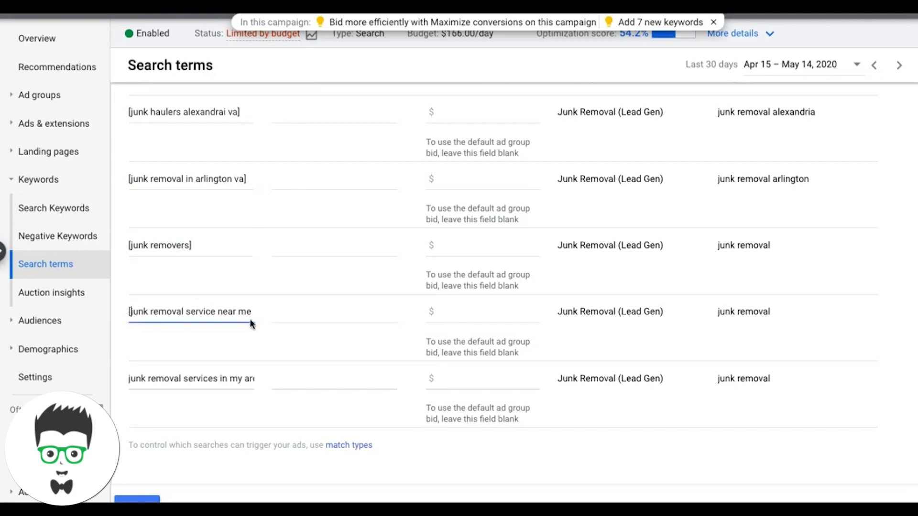
{"action": "left_click_drag", "start_coordinate": [245, 311], "coordinate": [256, 315]}
{"action": "left_click", "coordinate": [248, 311]}
{"action": "type", "text": "]"}
{"action": "left_click", "coordinate": [128, 378]}
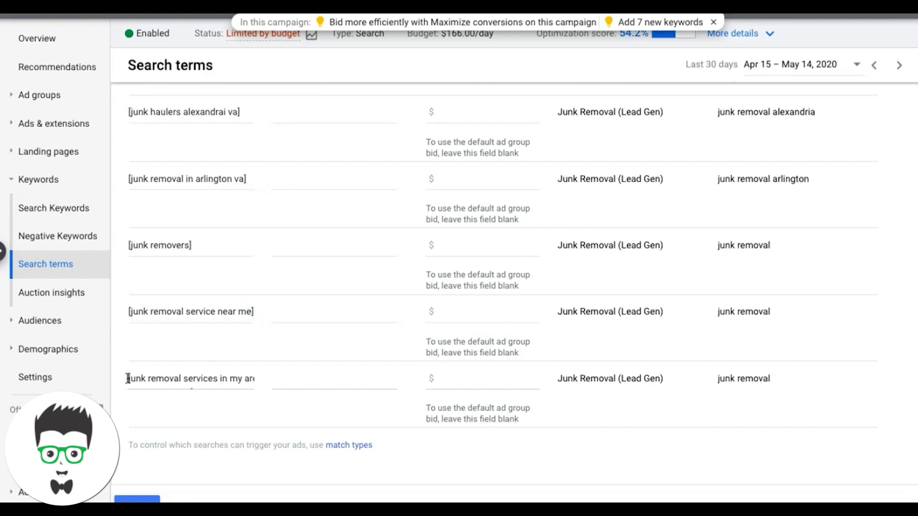
{"action": "left_click", "coordinate": [128, 379]}
{"action": "type", "text": "["}
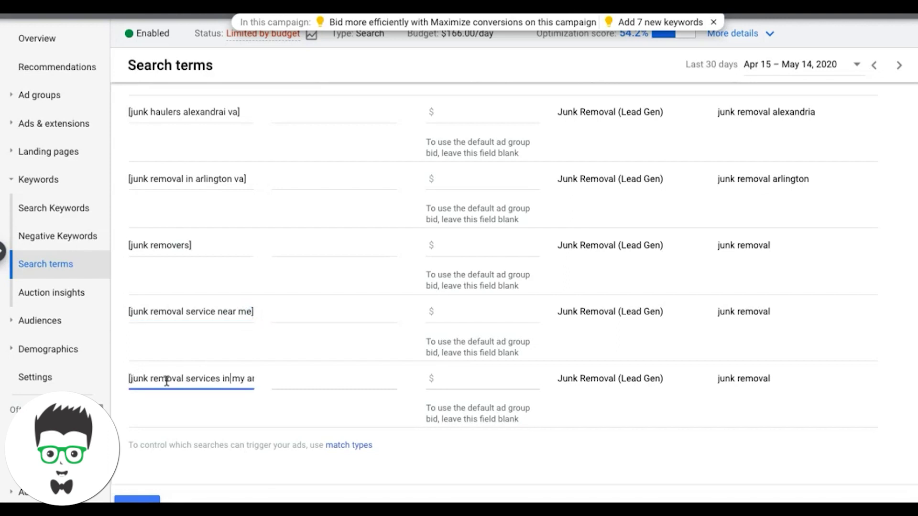
{"action": "key", "text": "End"}
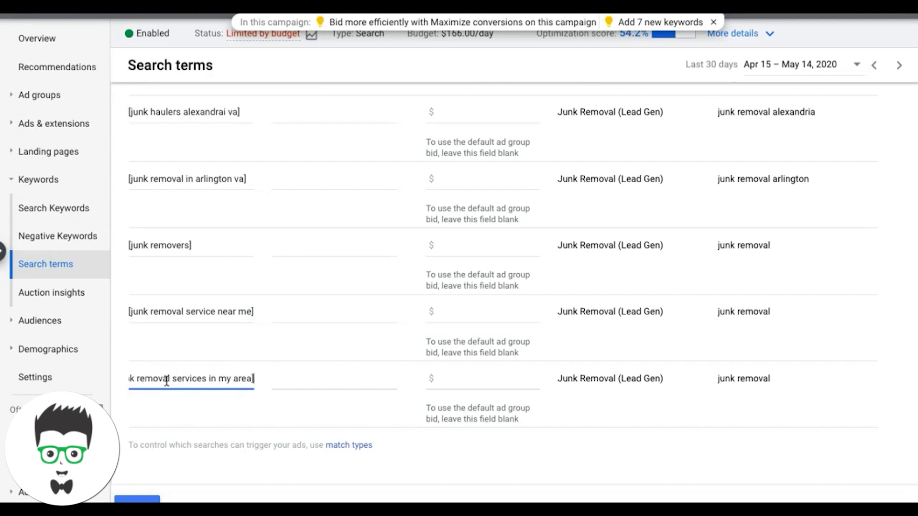
{"action": "scroll", "coordinate": [159, 468], "scroll_direction": "down", "scroll_amount": 1}
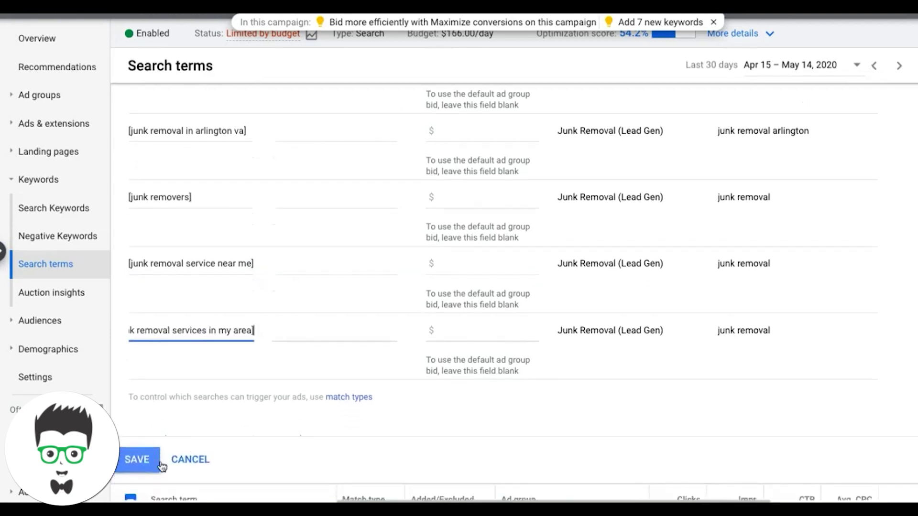
{"action": "left_click", "coordinate": [161, 463]}
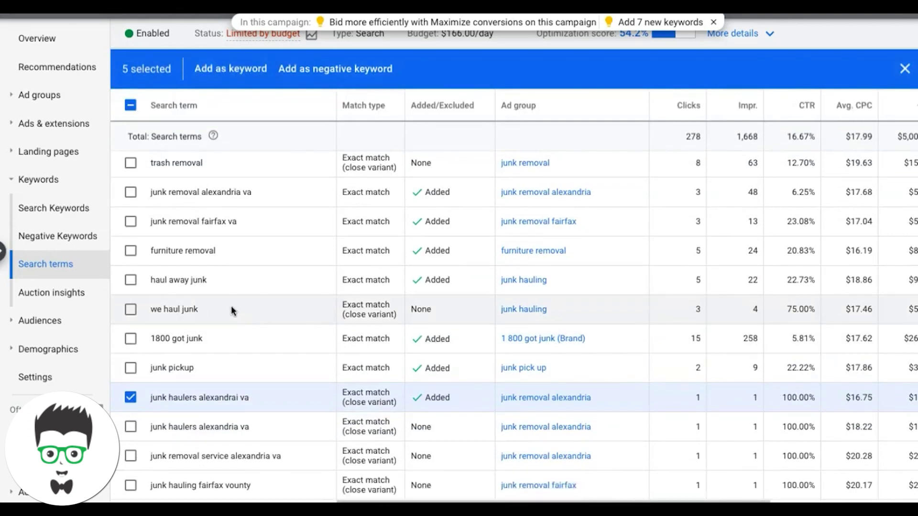
- Deselect all rows in the Search terms table via the header checkbox
{"action": "scroll", "coordinate": [332, 291], "scroll_direction": "up", "scroll_amount": 2}
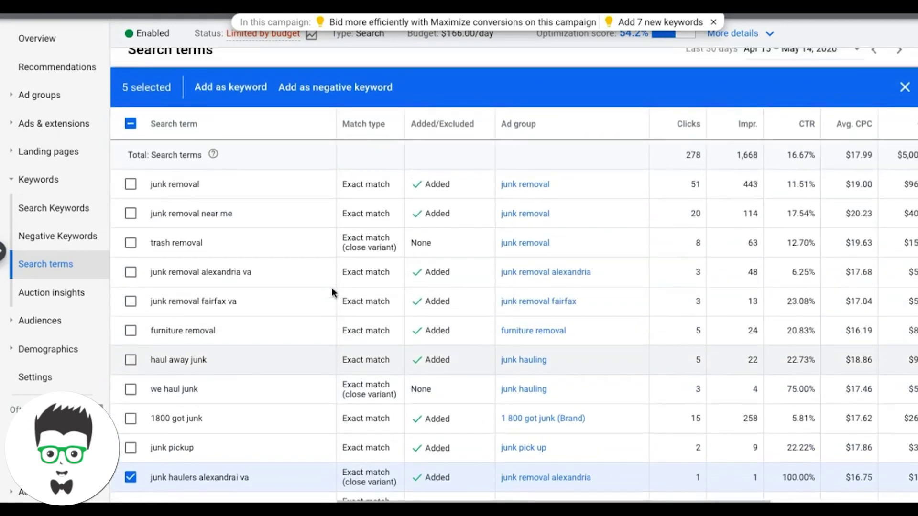
{"action": "scroll", "coordinate": [332, 288], "scroll_direction": "up", "scroll_amount": 3}
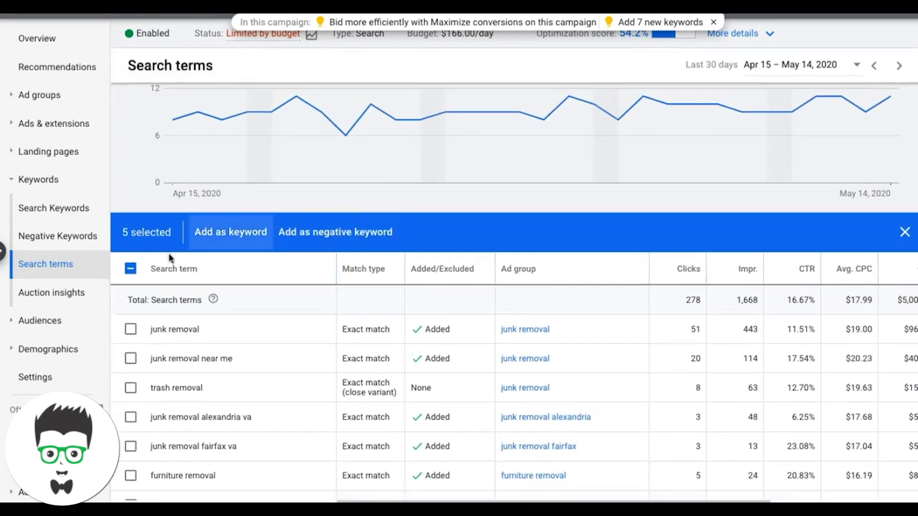
{"action": "left_click", "coordinate": [131, 269]}
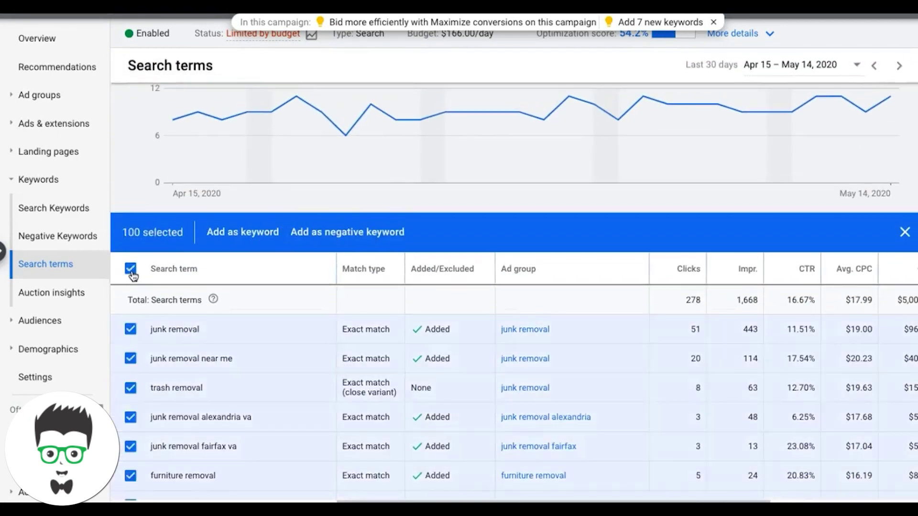
{"action": "left_click", "coordinate": [130, 268]}
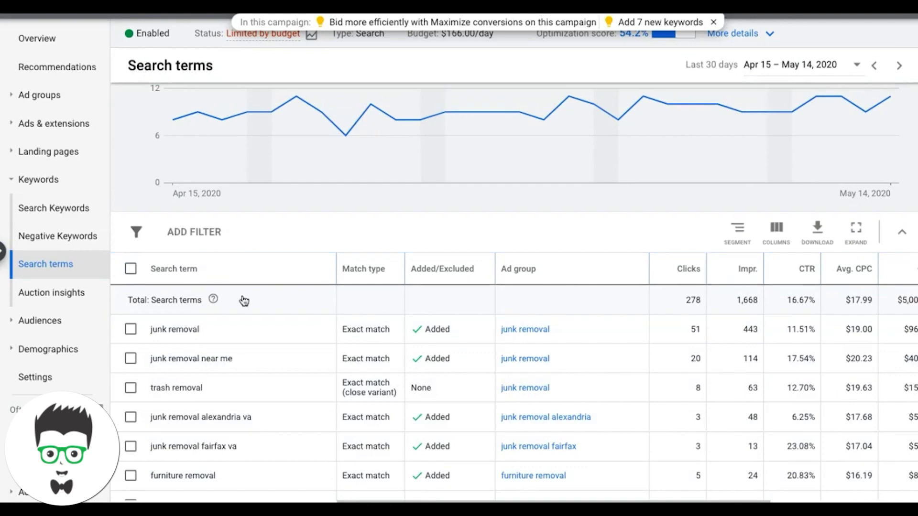
{"action": "scroll", "coordinate": [293, 321], "scroll_direction": "down", "scroll_amount": 3}
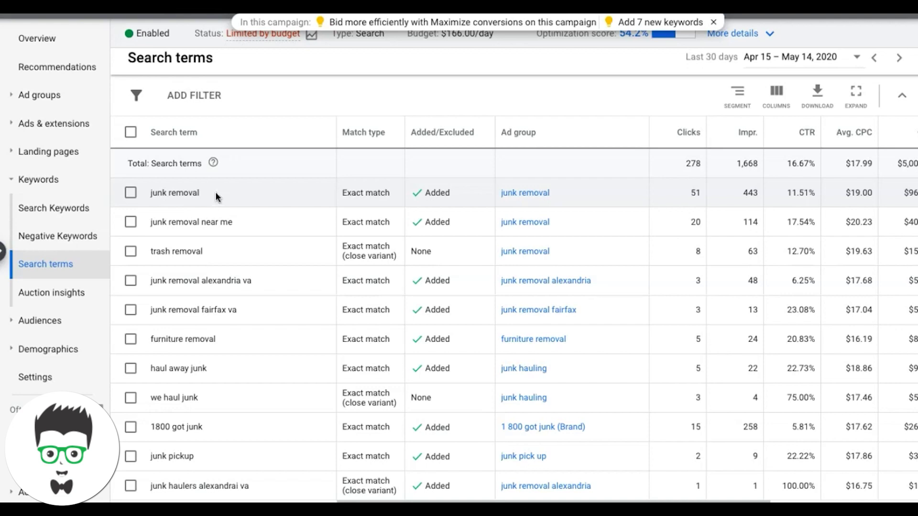
{"action": "scroll", "coordinate": [298, 323], "scroll_direction": "down", "scroll_amount": 1}
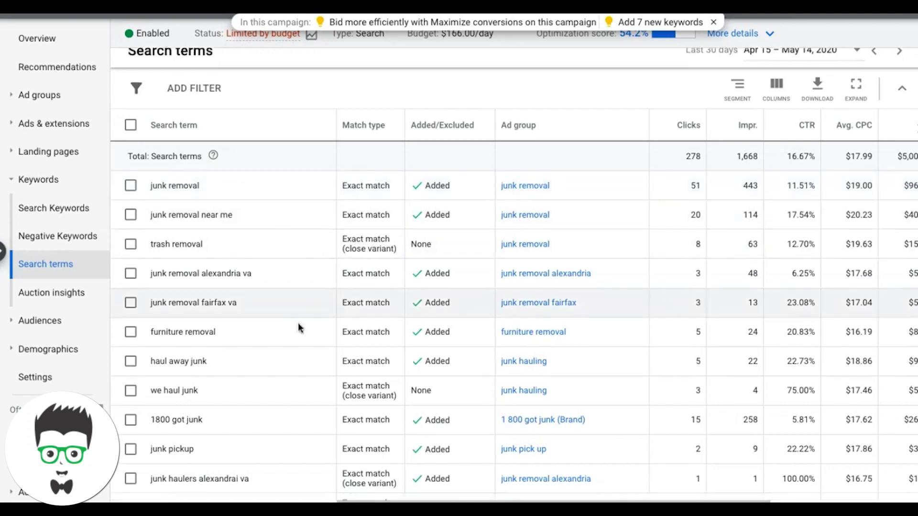
{"action": "scroll", "coordinate": [298, 323], "scroll_direction": "down", "scroll_amount": 3}
{"action": "scroll", "coordinate": [278, 238], "scroll_direction": "down", "scroll_amount": 3}
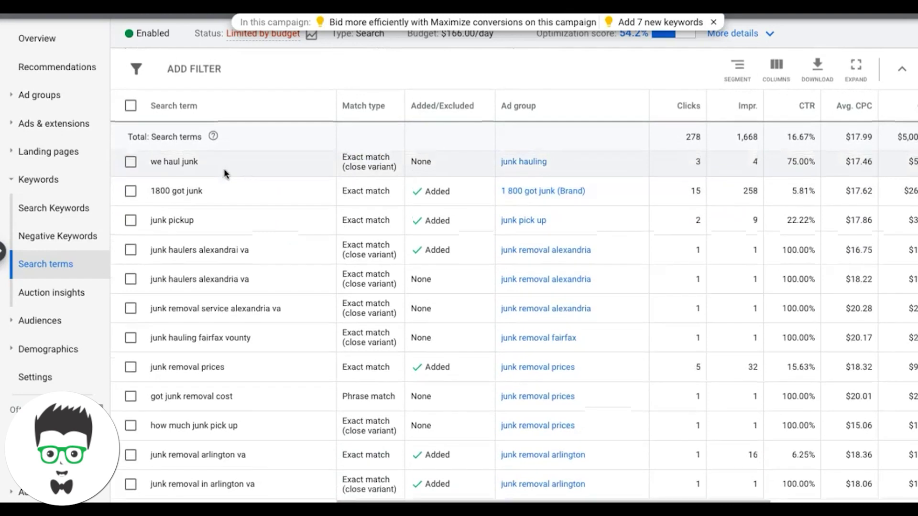
{"action": "scroll", "coordinate": [224, 168], "scroll_direction": "up", "scroll_amount": 6}
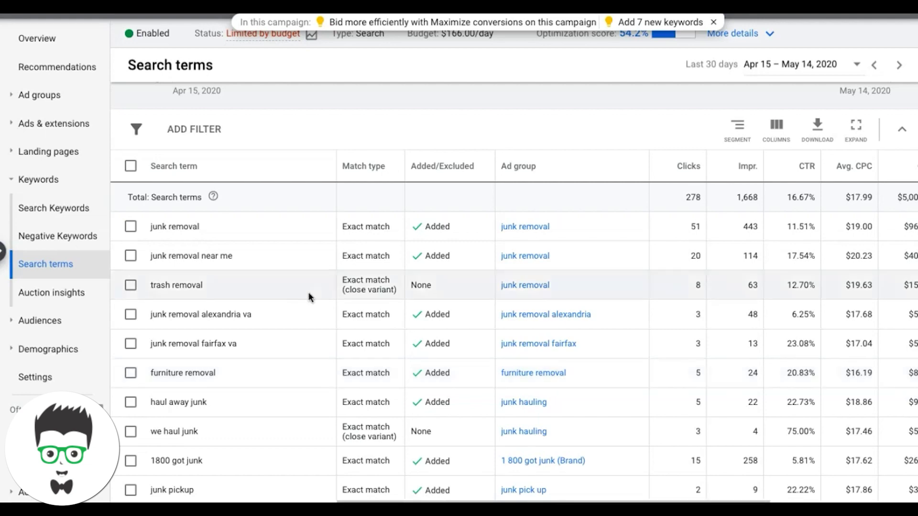
{"action": "scroll", "coordinate": [382, 282], "scroll_direction": "down", "scroll_amount": 2}
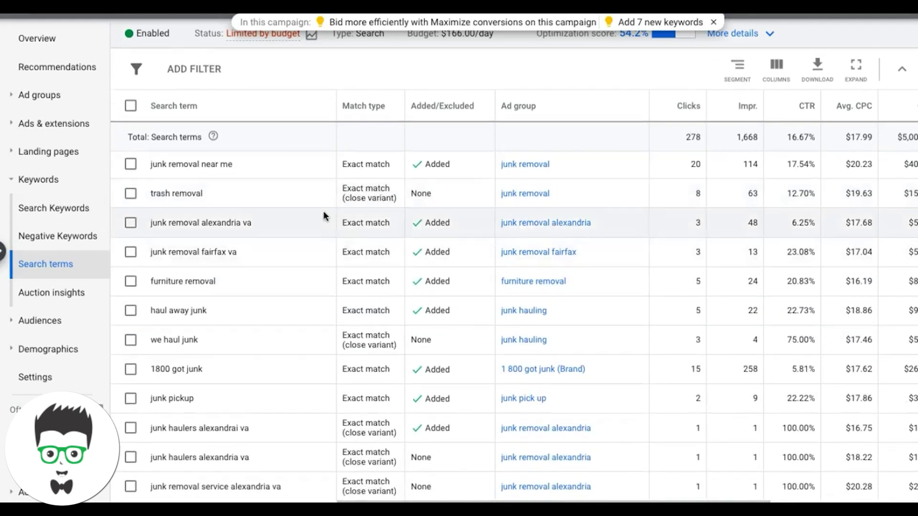
{"action": "scroll", "coordinate": [323, 215], "scroll_direction": "up", "scroll_amount": 2}
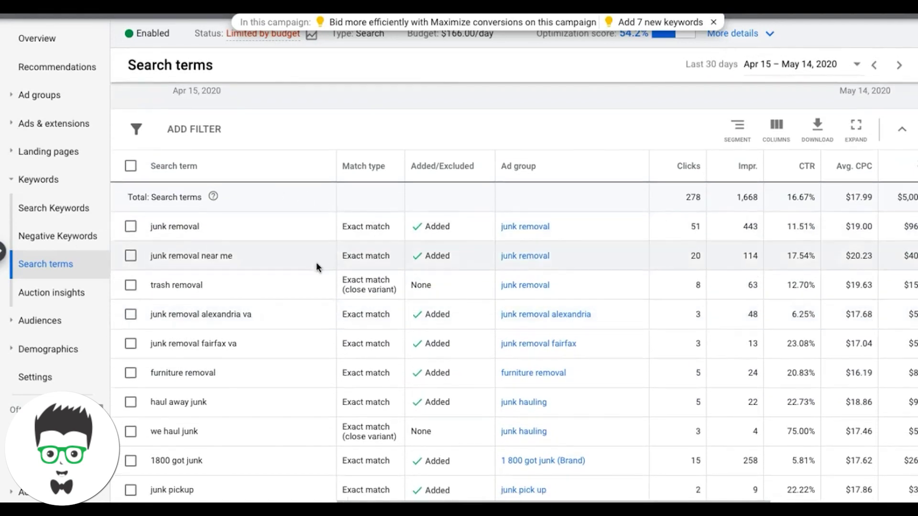
{"action": "scroll", "coordinate": [317, 266], "scroll_direction": "down", "scroll_amount": 2}
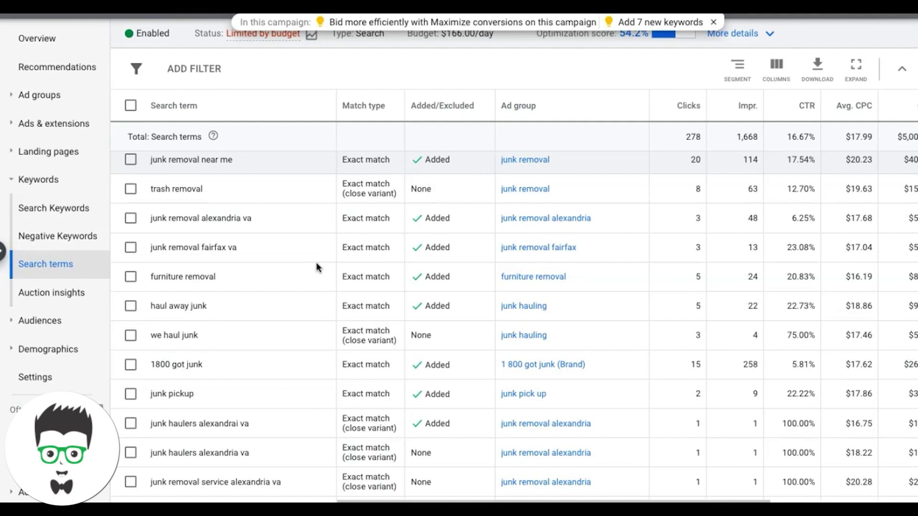
{"action": "scroll", "coordinate": [317, 266], "scroll_direction": "up", "scroll_amount": 4}
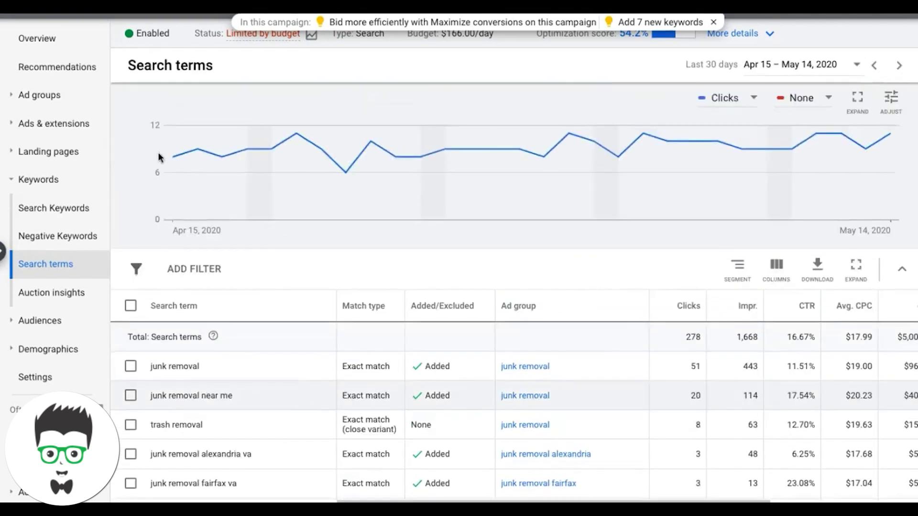
- Open Auction insights and review competitors, led by novajunk.com at 61.69% impression share
{"action": "left_click", "coordinate": [36, 98]}
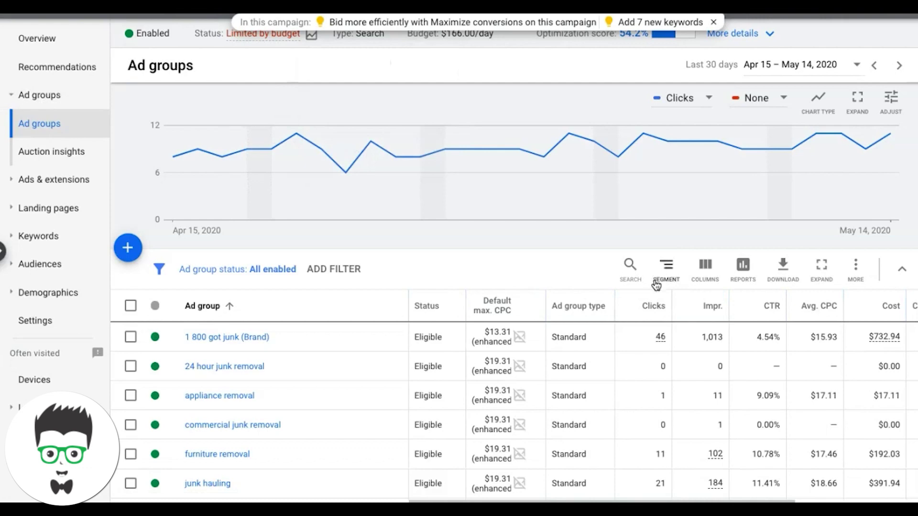
{"action": "left_click", "coordinate": [47, 155]}
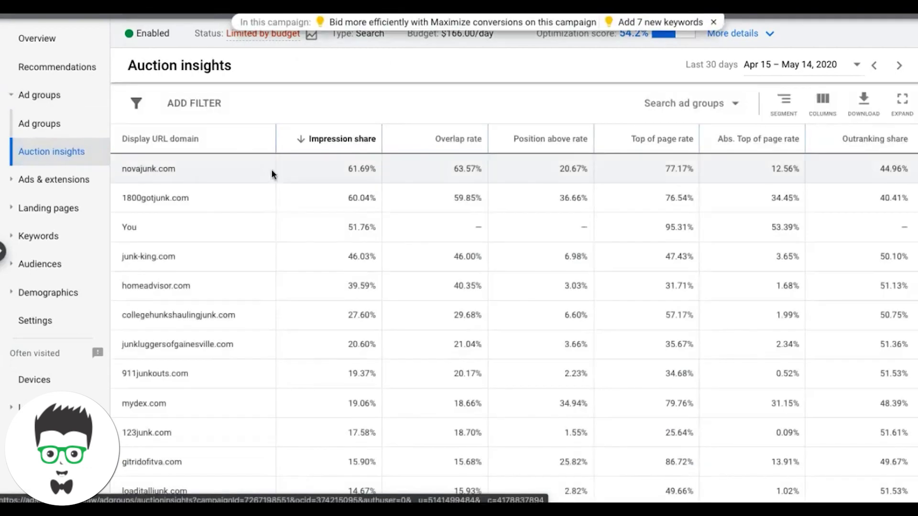
{"action": "scroll", "coordinate": [520, 226], "scroll_direction": "down", "scroll_amount": 1}
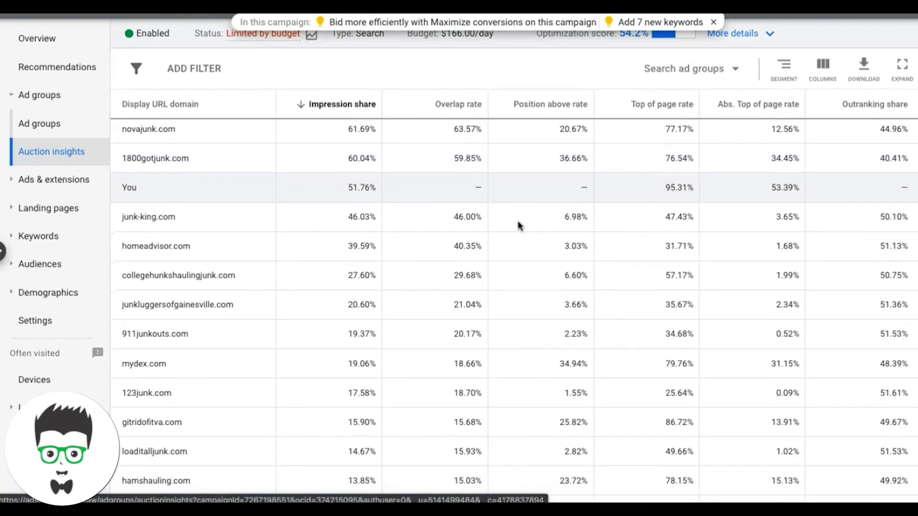
{"action": "scroll", "coordinate": [520, 226], "scroll_direction": "down", "scroll_amount": 3}
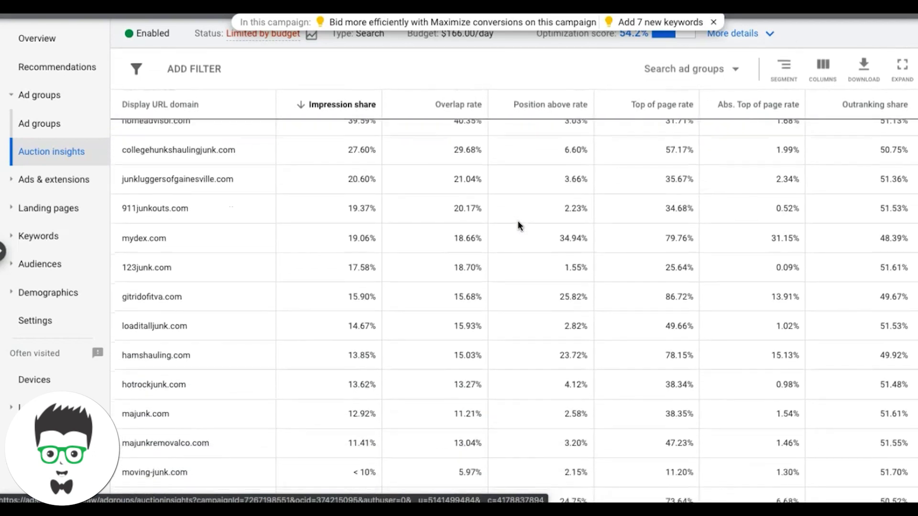
{"action": "scroll", "coordinate": [518, 224], "scroll_direction": "up", "scroll_amount": 5}
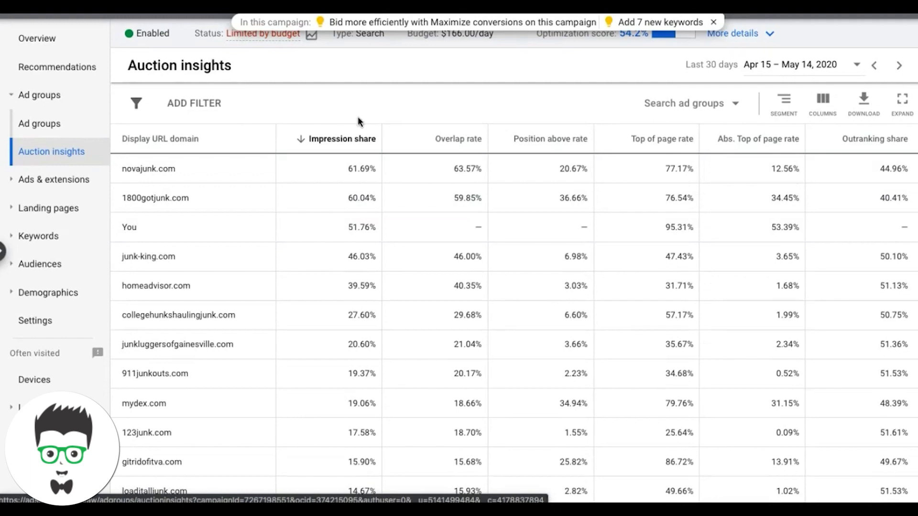
{"action": "left_click", "coordinate": [245, 146]}
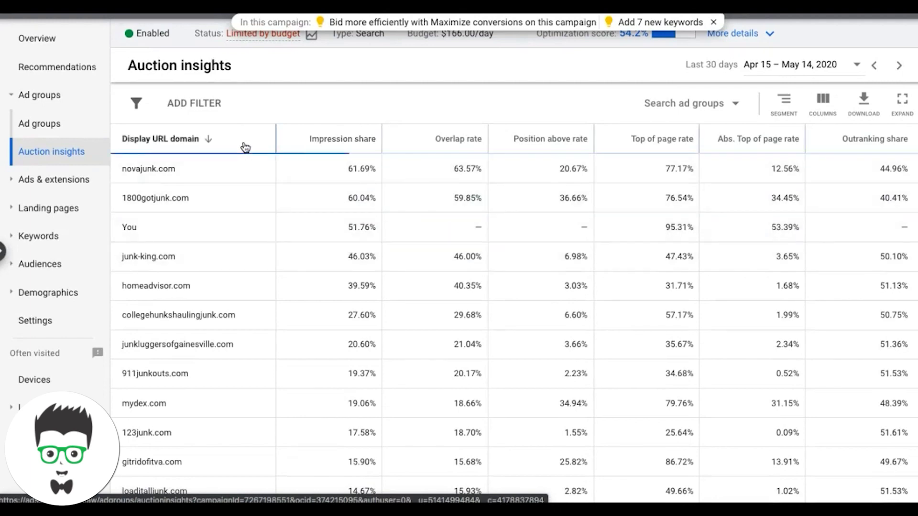
{"action": "left_click", "coordinate": [244, 146]}
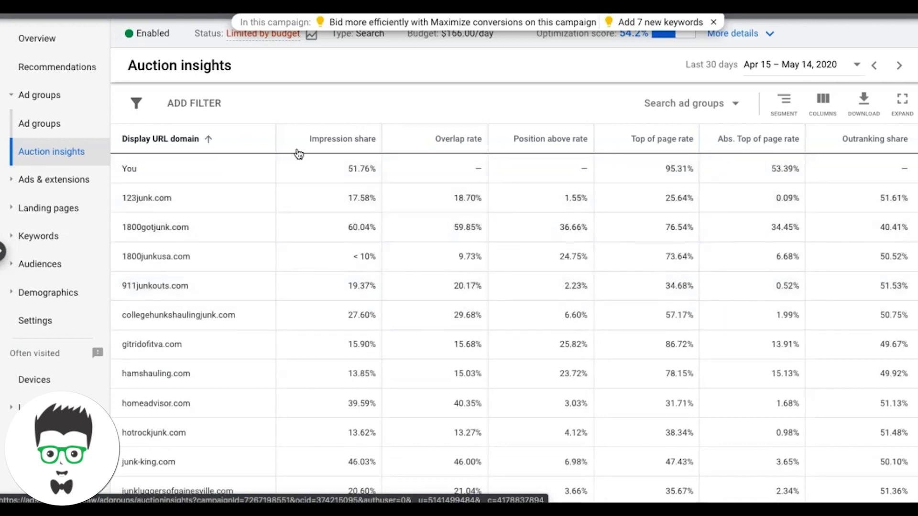
{"action": "left_click", "coordinate": [299, 151]}
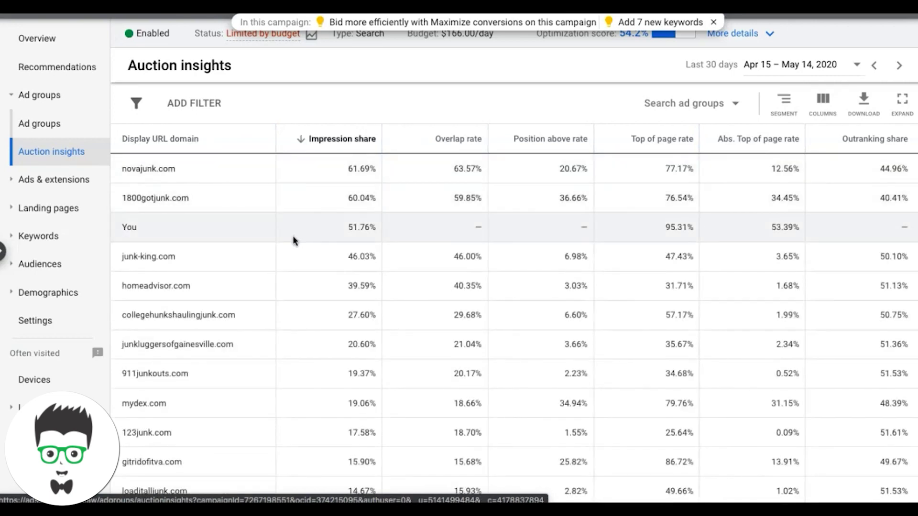
{"action": "scroll", "coordinate": [303, 321], "scroll_direction": "down", "scroll_amount": 2}
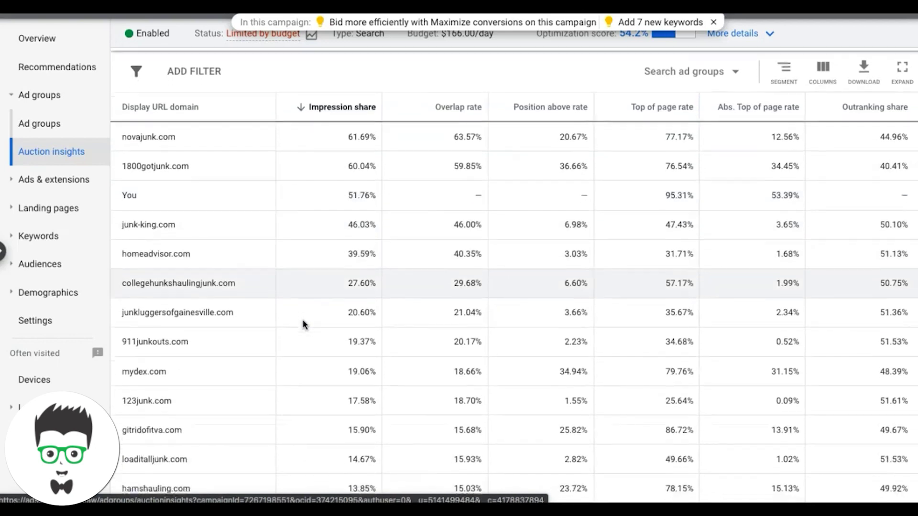
{"action": "scroll", "coordinate": [303, 322], "scroll_direction": "down", "scroll_amount": 1}
{"action": "scroll", "coordinate": [303, 321], "scroll_direction": "up", "scroll_amount": 3}
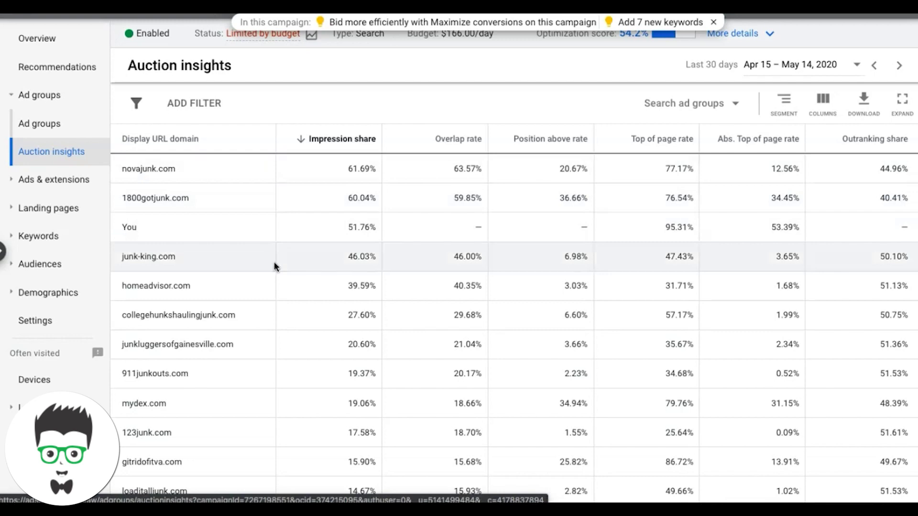
{"action": "scroll", "coordinate": [275, 266], "scroll_direction": "down", "scroll_amount": 3}
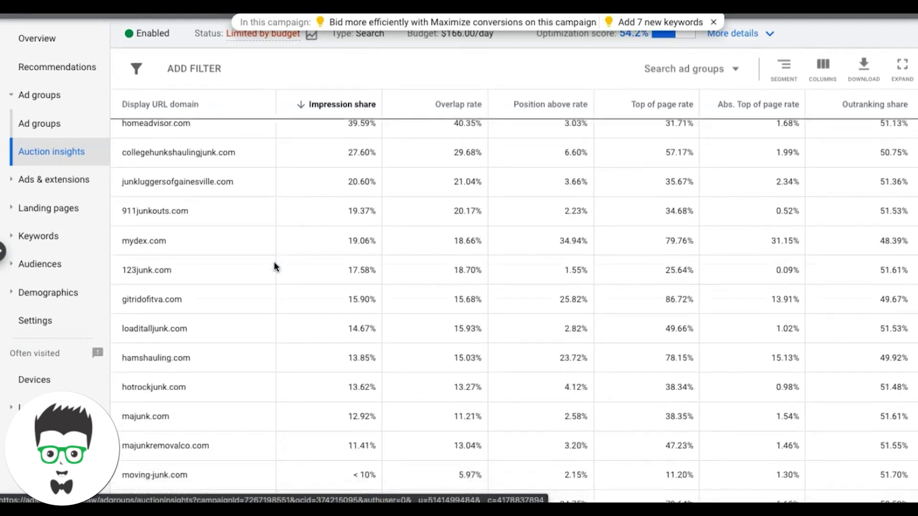
{"action": "scroll", "coordinate": [275, 266], "scroll_direction": "down", "scroll_amount": 3}
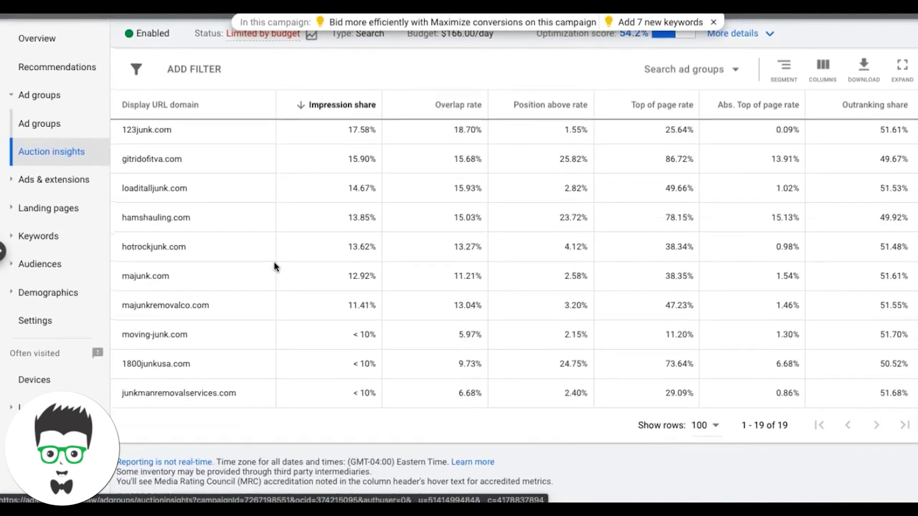
{"action": "scroll", "coordinate": [275, 266], "scroll_direction": "up", "scroll_amount": 5}
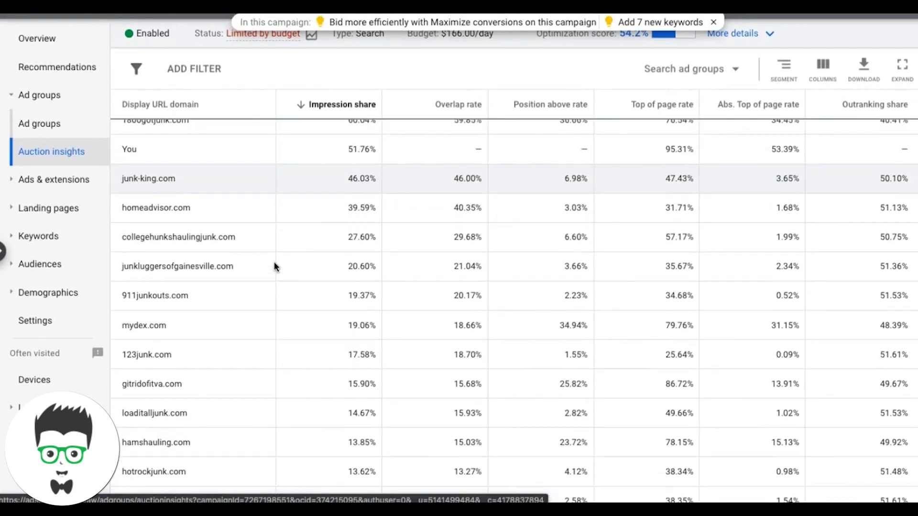
{"action": "scroll", "coordinate": [275, 266], "scroll_direction": "up", "scroll_amount": 2}
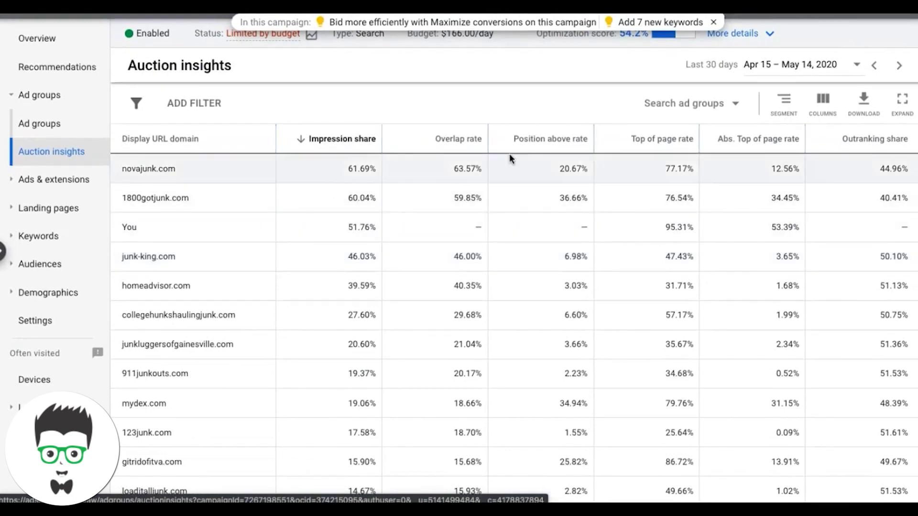
{"action": "scroll", "coordinate": [188, 229], "scroll_direction": "down", "scroll_amount": 1}
{"action": "scroll", "coordinate": [188, 227], "scroll_direction": "down", "scroll_amount": 5}
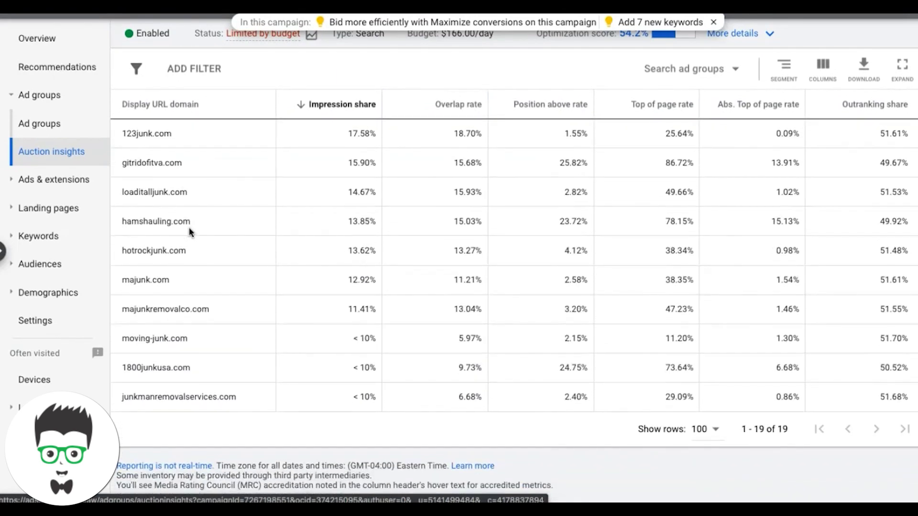
{"action": "scroll", "coordinate": [189, 232], "scroll_direction": "up", "scroll_amount": 6}
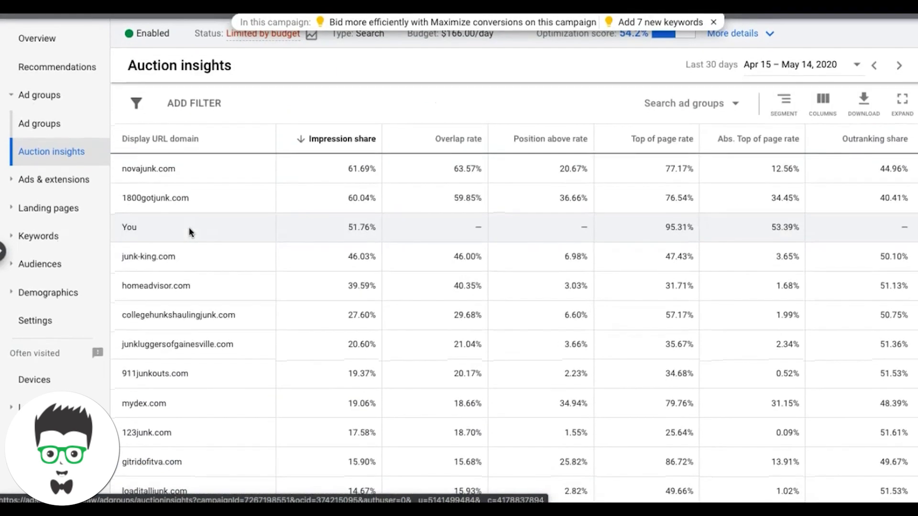